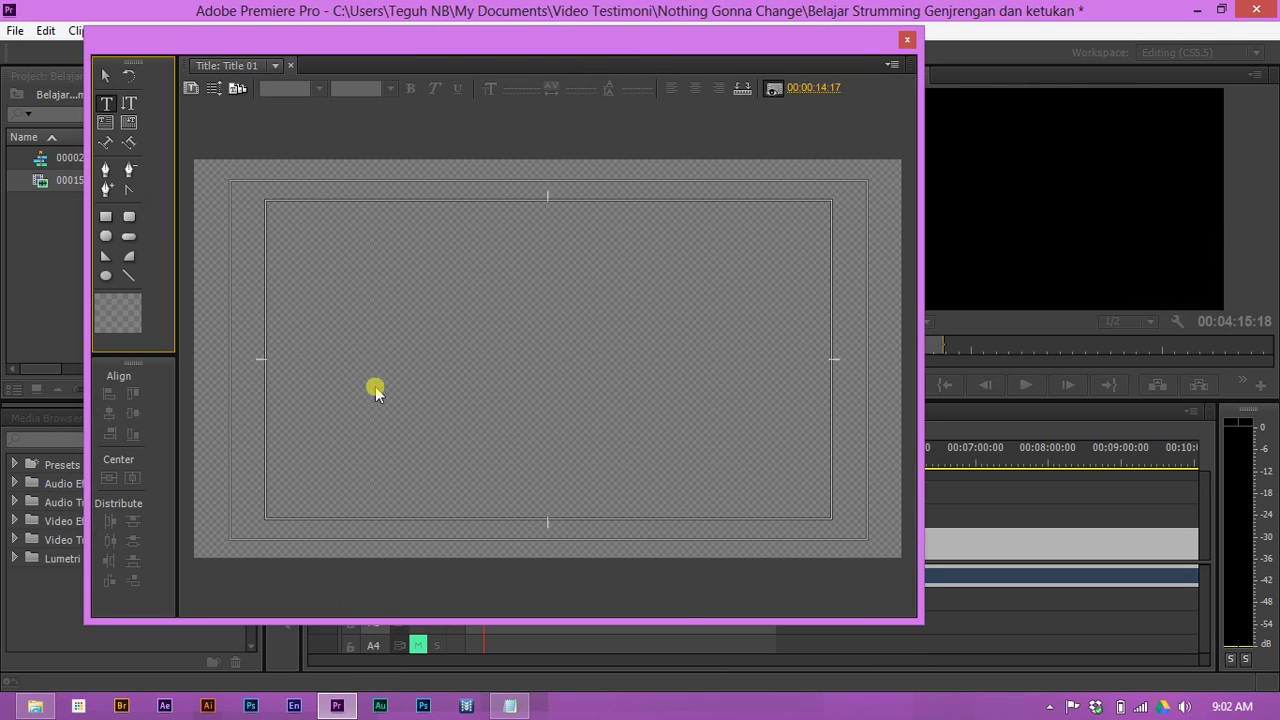
Add the text "Belajar Gitar" to the title canvas, overwriting the placeholder text
{"action": "left_click", "coordinate": [344, 332]}
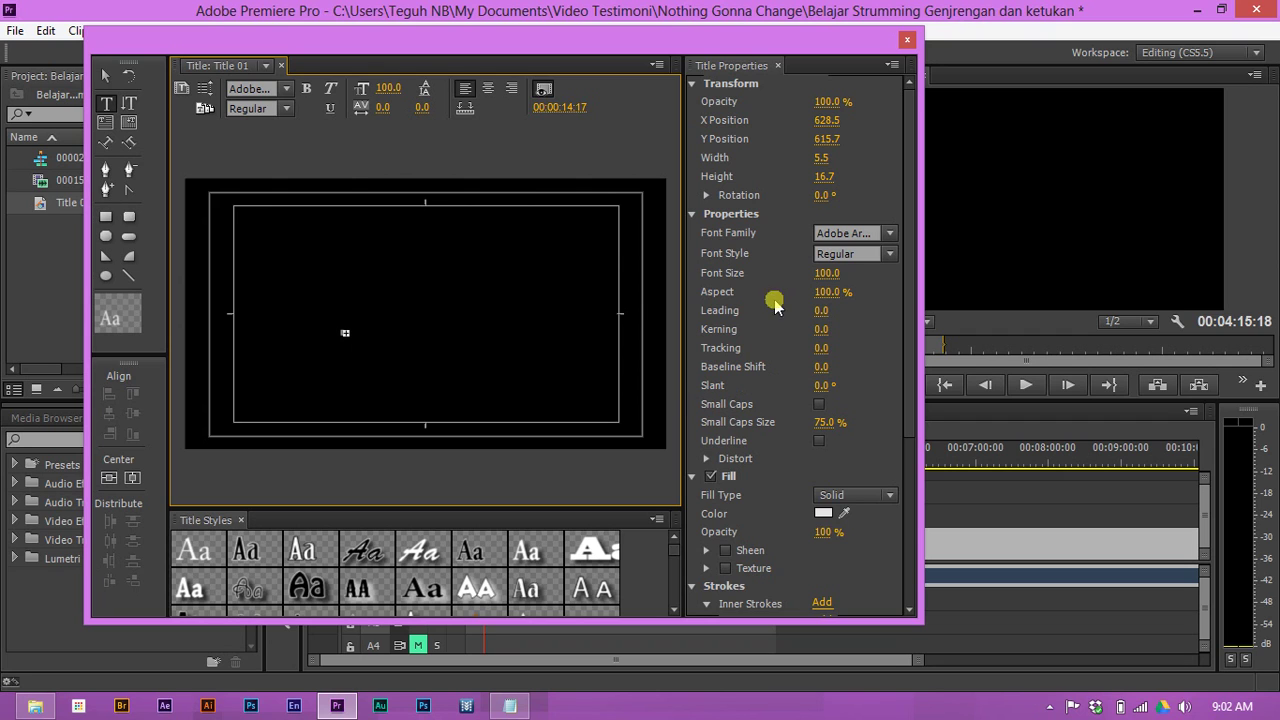
{"action": "left_click", "coordinate": [342, 336]}
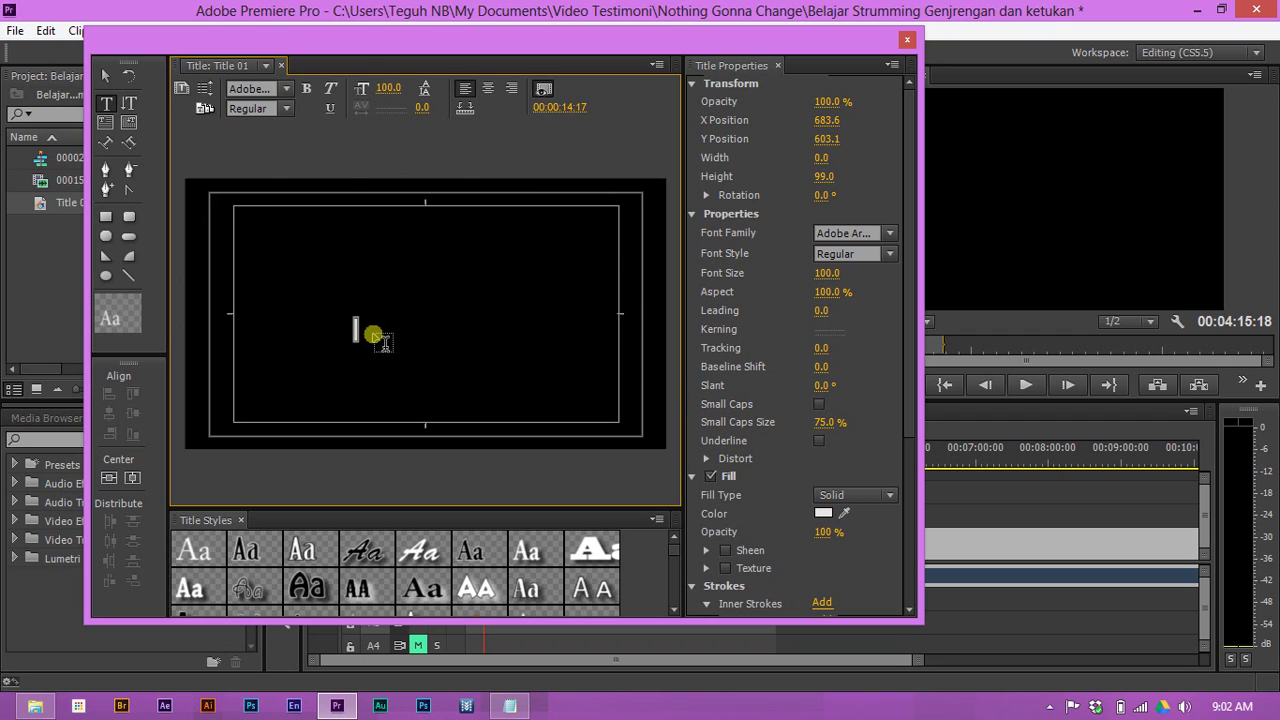
{"action": "type", "text": "asdas"}
{"action": "key", "text": "ctrl+a"}
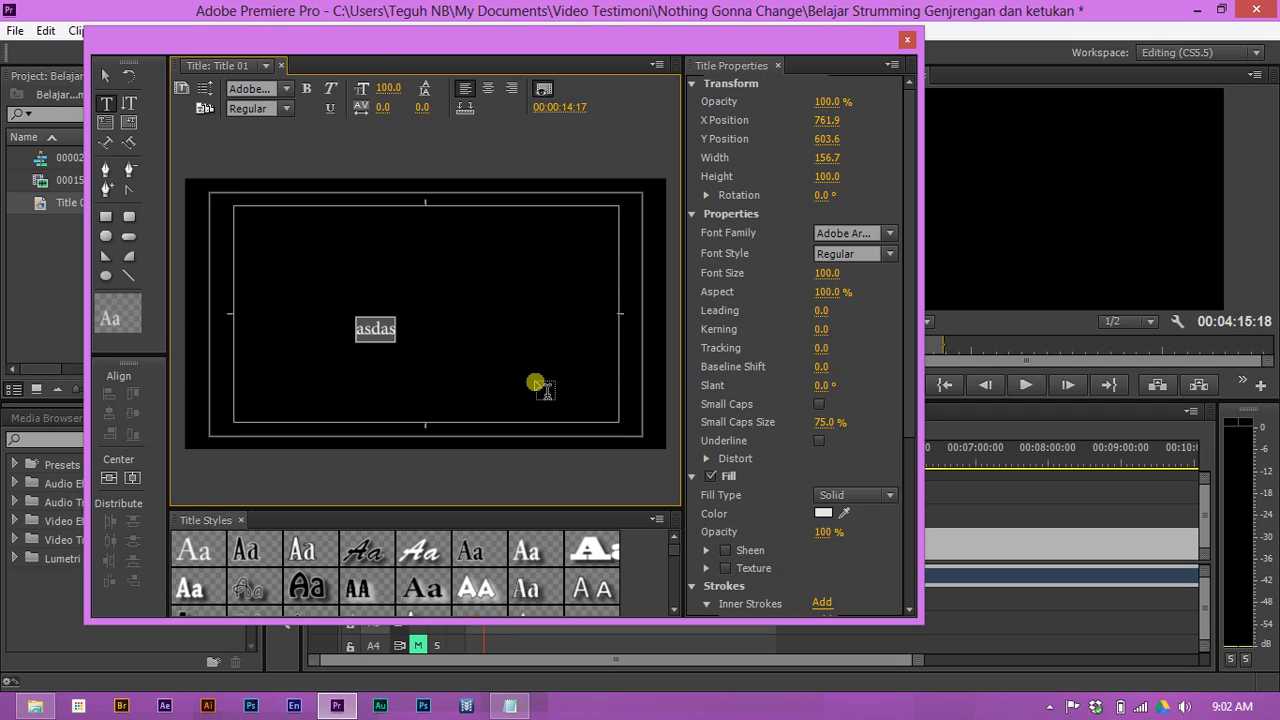
{"action": "type", "text": "Belajar Gitar"}
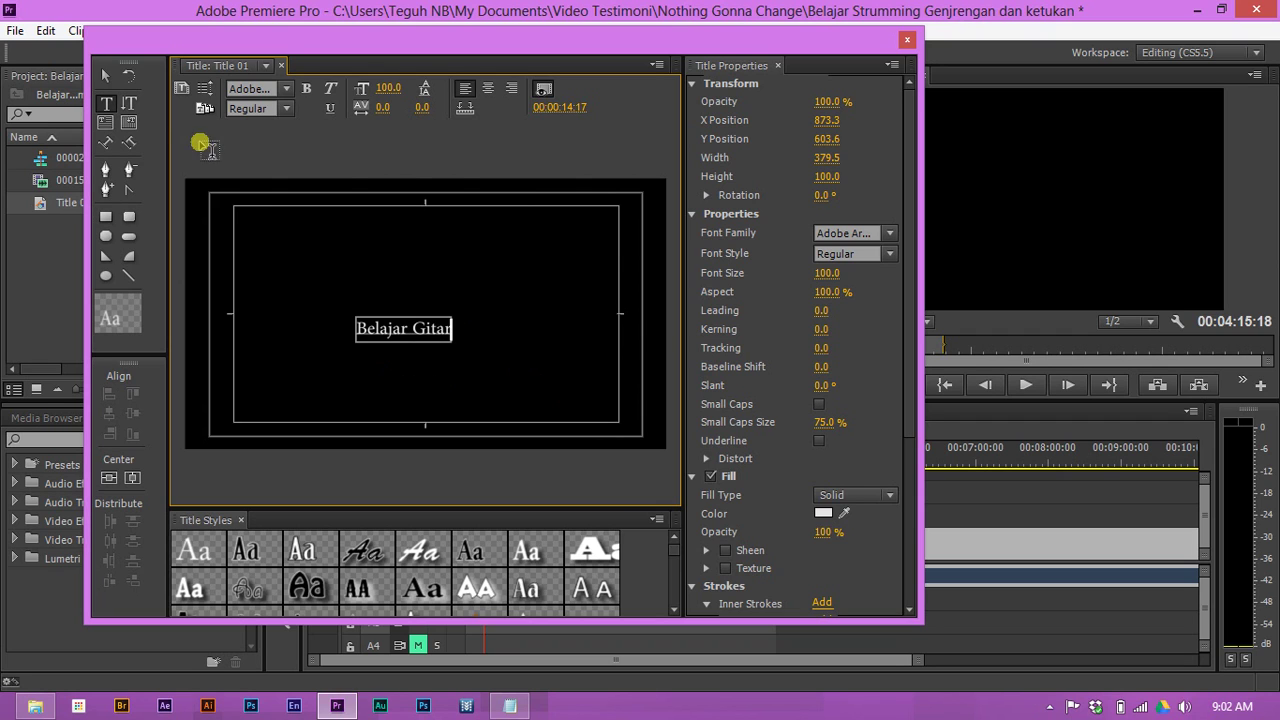
{"action": "left_click", "coordinate": [106, 76]}
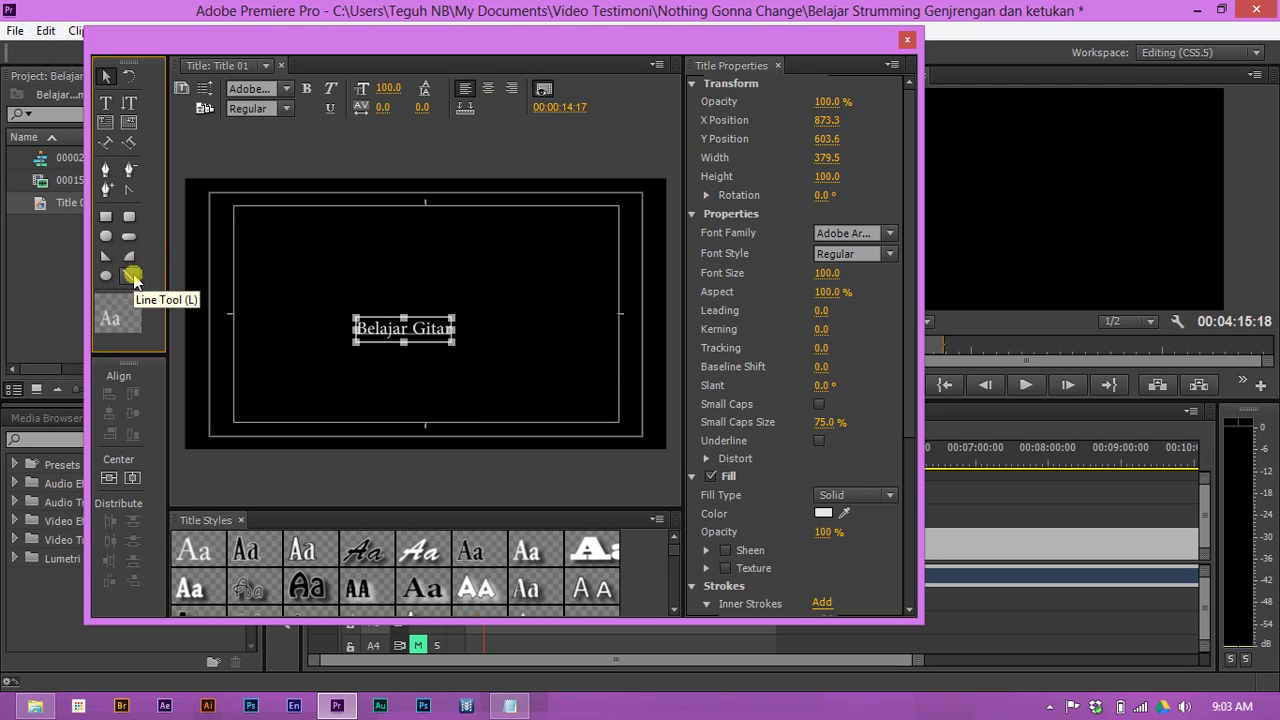
Try drawing a filled rectangle about 248 by 167 above the title text, and undo it
{"action": "left_click", "coordinate": [106, 216]}
{"action": "left_click_drag", "start_coordinate": [257, 299], "coordinate": [320, 257]}
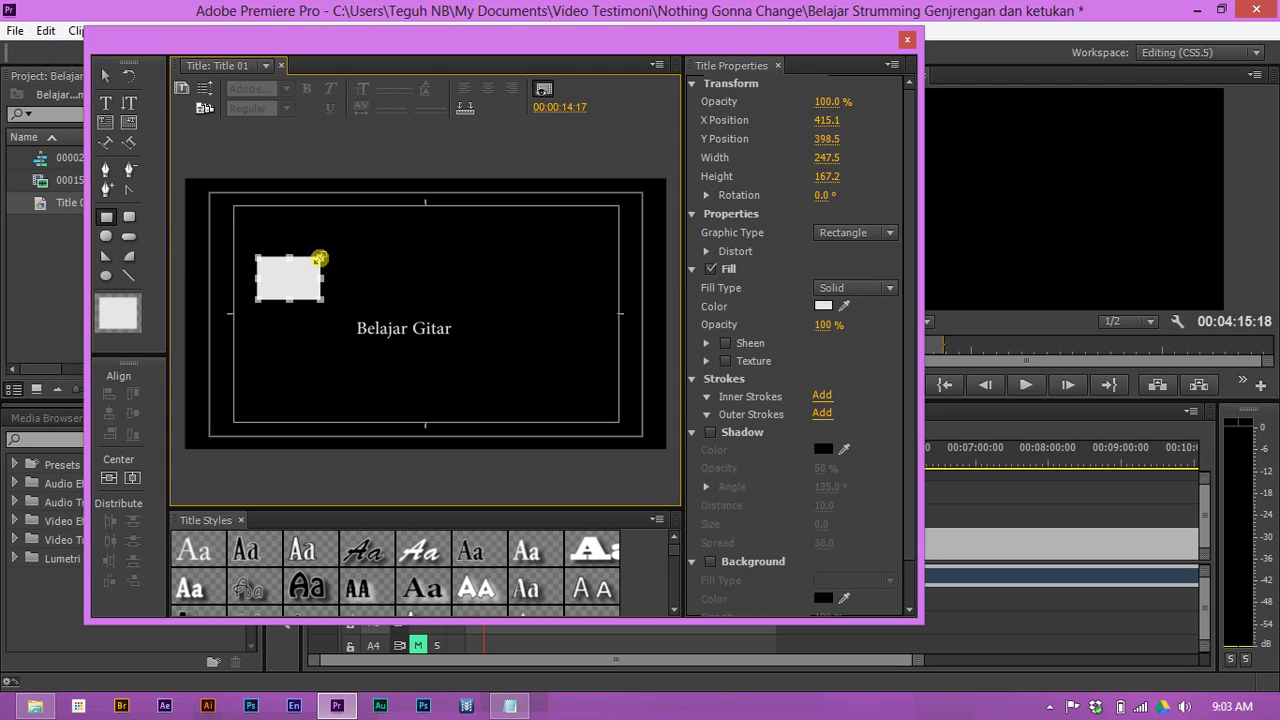
{"action": "left_click", "coordinate": [497, 262]}
{"action": "key", "text": "ctrl+z"}
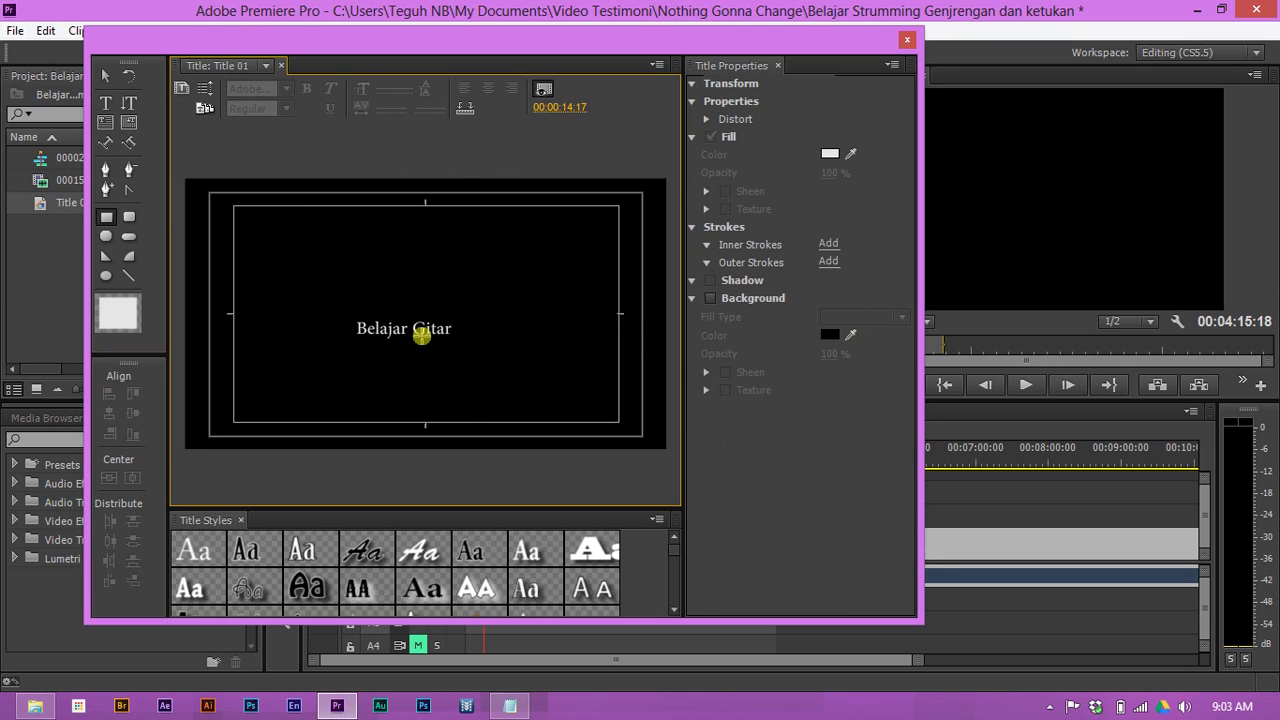
Centre the "Belajar Gitar" text vertically and horizontally in the frame and close the title editor
{"action": "key", "text": "v"}
{"action": "left_click", "coordinate": [425, 332]}
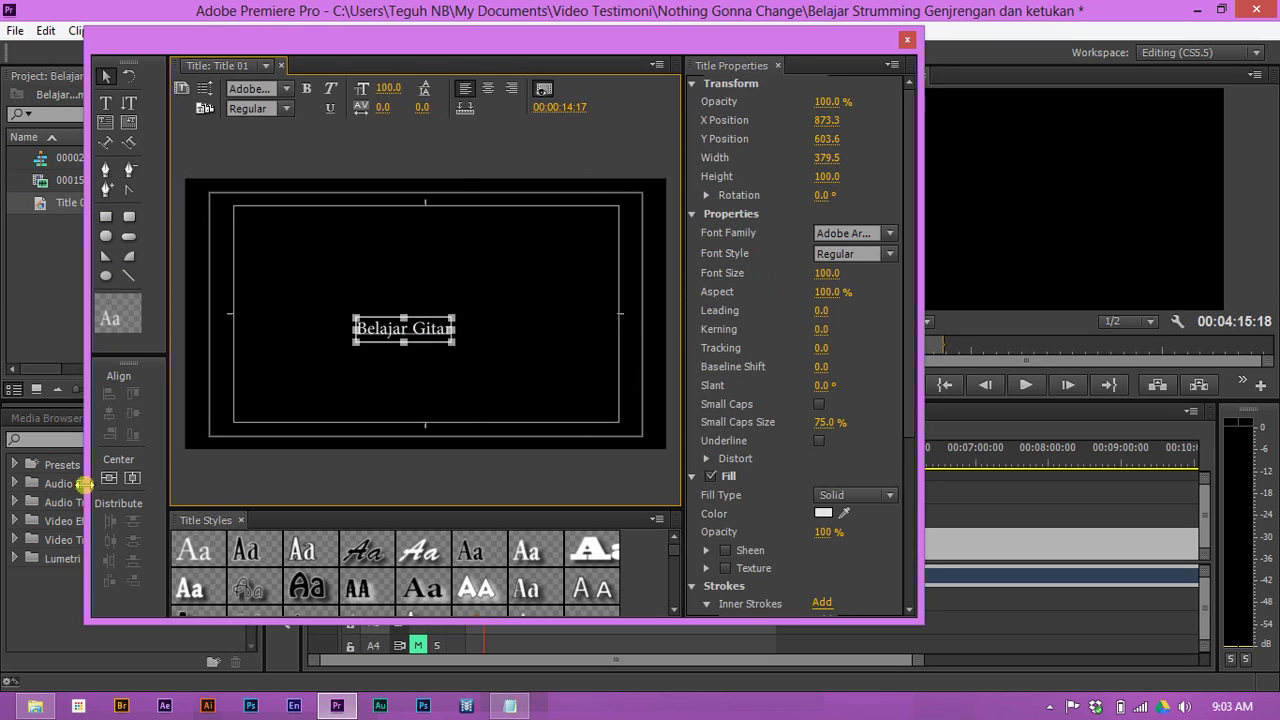
{"action": "left_click", "coordinate": [109, 477]}
{"action": "left_click", "coordinate": [131, 477]}
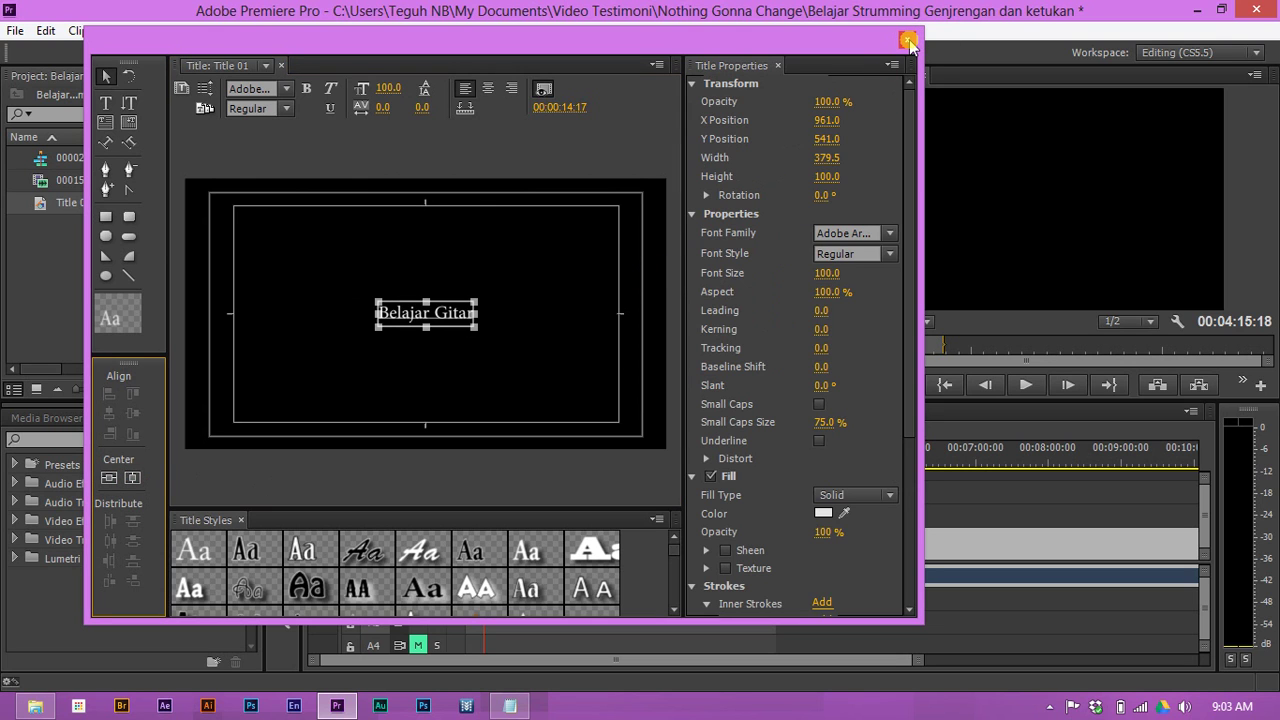
{"action": "left_click", "coordinate": [909, 42]}
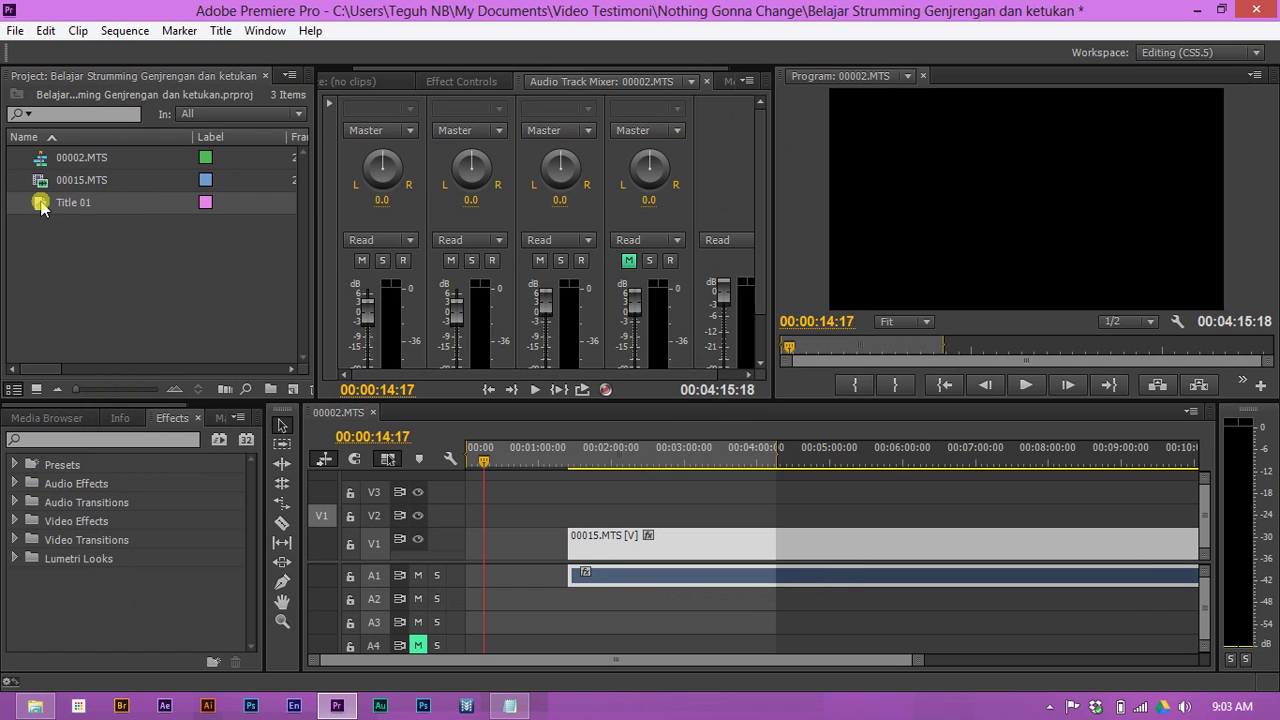
Place Title 01 at the very start of video track V1 and return the playhead to the sequence start
{"action": "left_click_drag", "start_coordinate": [41, 200], "coordinate": [467, 555]}
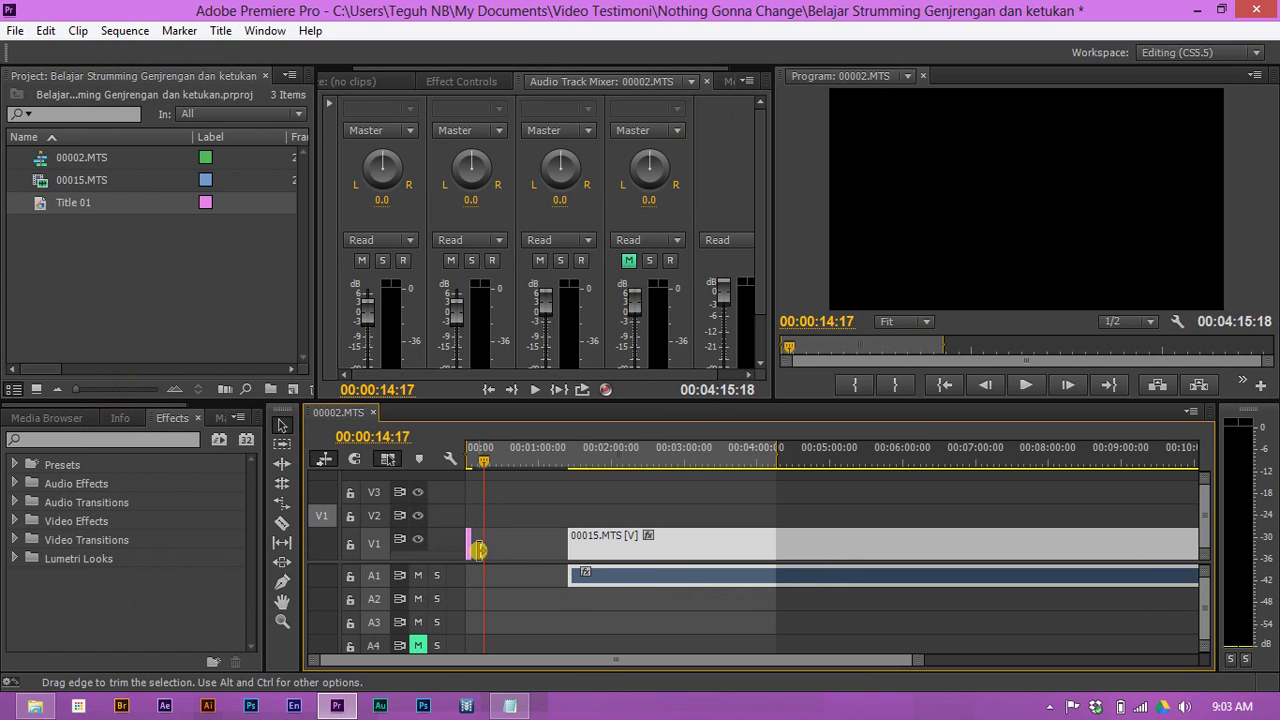
{"action": "key", "text": "z"}
{"action": "left_click", "coordinate": [470, 530]}
{"action": "left_click_drag", "start_coordinate": [503, 463], "coordinate": [388, 459]}
{"action": "key", "text": "backslash"}
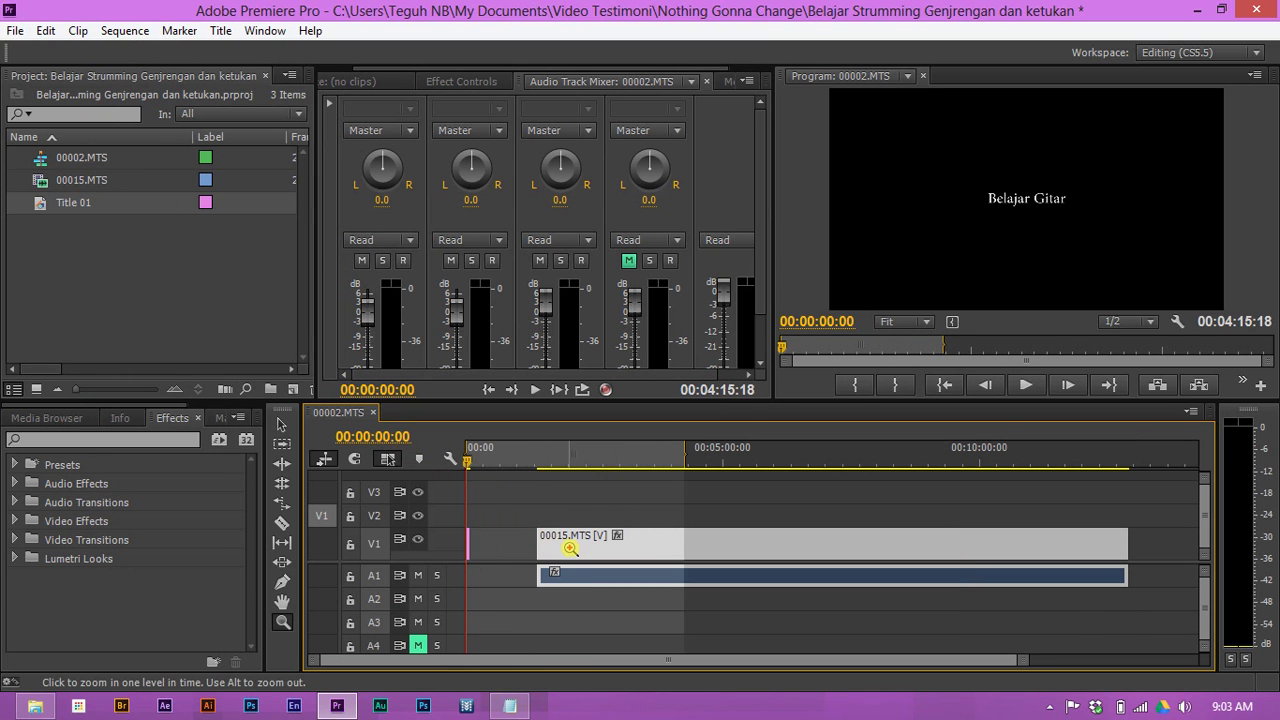
Move the 00015.MTS clip so it starts directly after Title 01, and play the sequence from the start across the cut
{"action": "left_click_drag", "start_coordinate": [563, 551], "coordinate": [499, 543]}
{"action": "key", "text": "z"}
{"action": "left_click", "coordinate": [474, 536]}
{"action": "scroll", "coordinate": [475, 537], "scroll_direction": "up", "scroll_amount": 2}
{"action": "left_click_drag", "start_coordinate": [491, 465], "coordinate": [369, 460]}
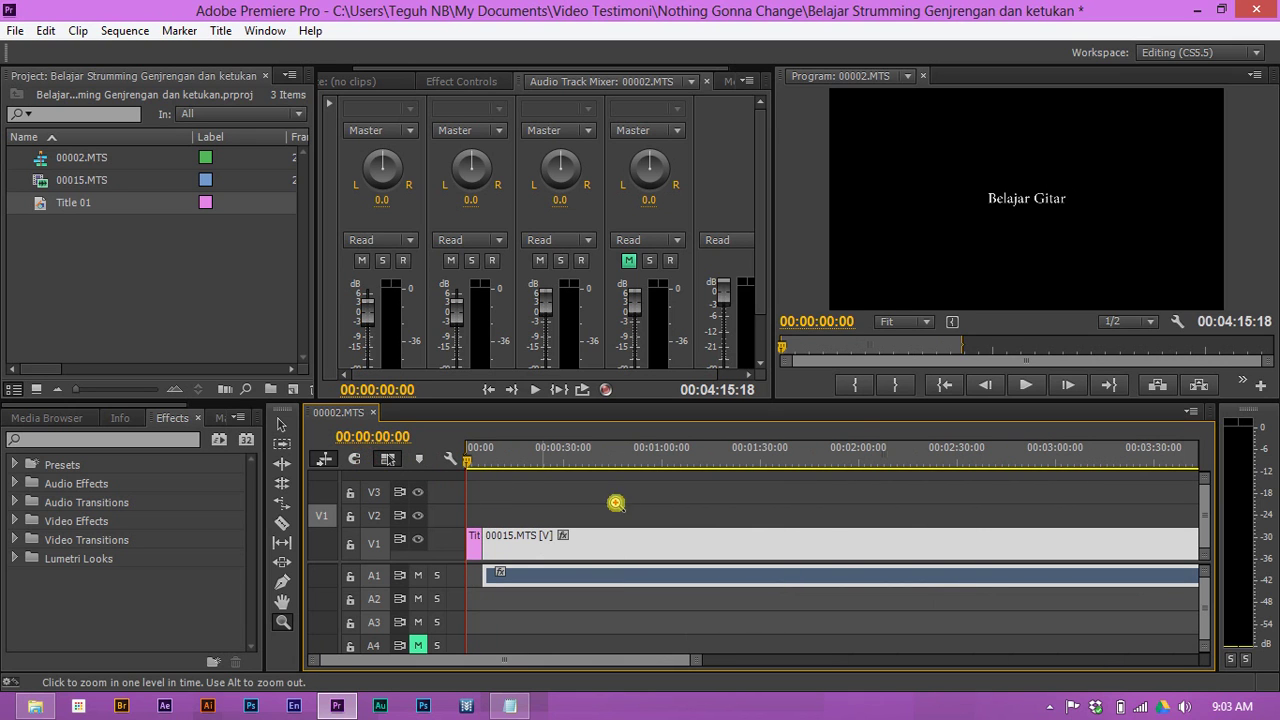
{"action": "key", "text": "space"}
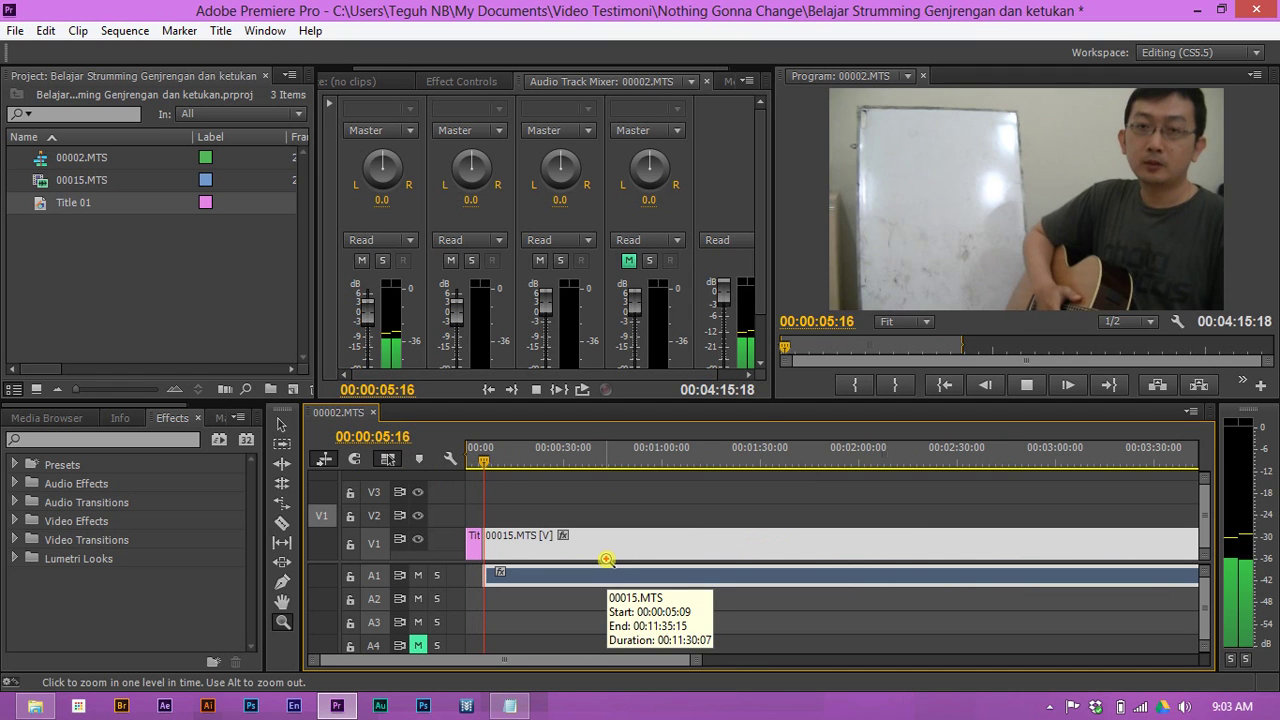
{"action": "key", "text": "space"}
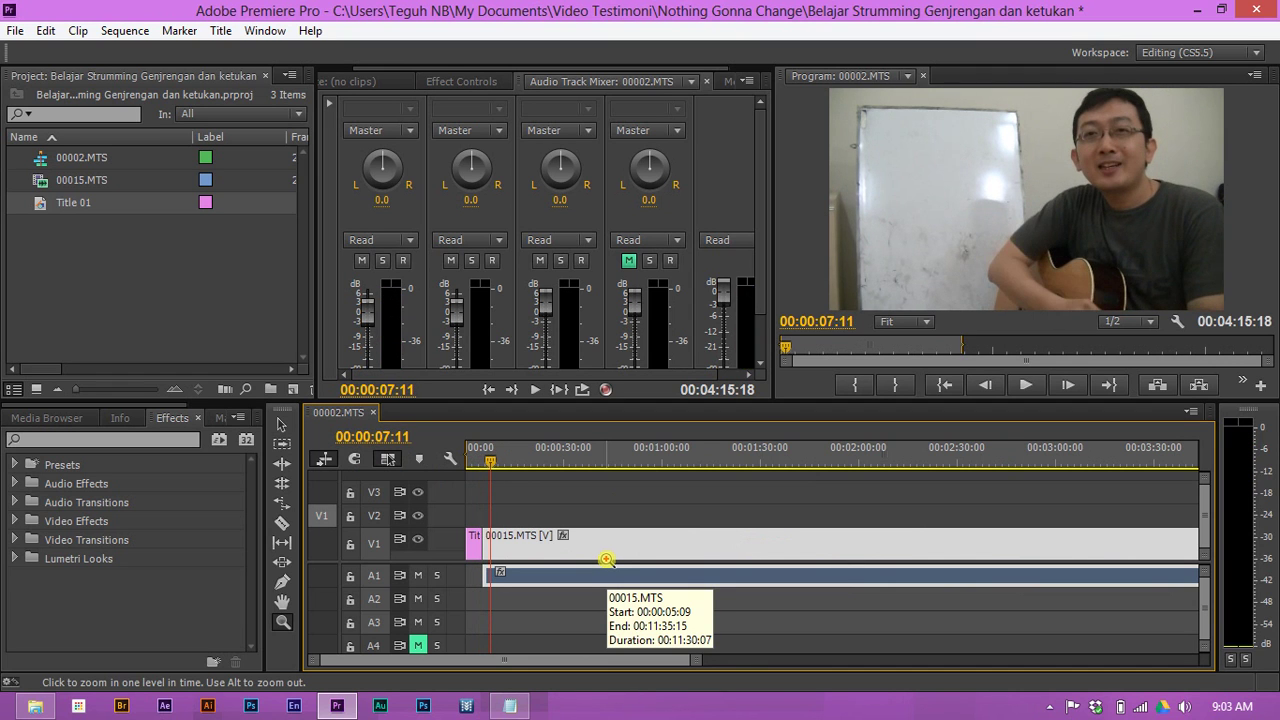
Shift the 00015.MTS clip further along the timeline and extend the end of Title 01 to about 12 seconds
{"action": "key", "text": "a"}
{"action": "left_click_drag", "start_coordinate": [529, 553], "coordinate": [565, 555]}
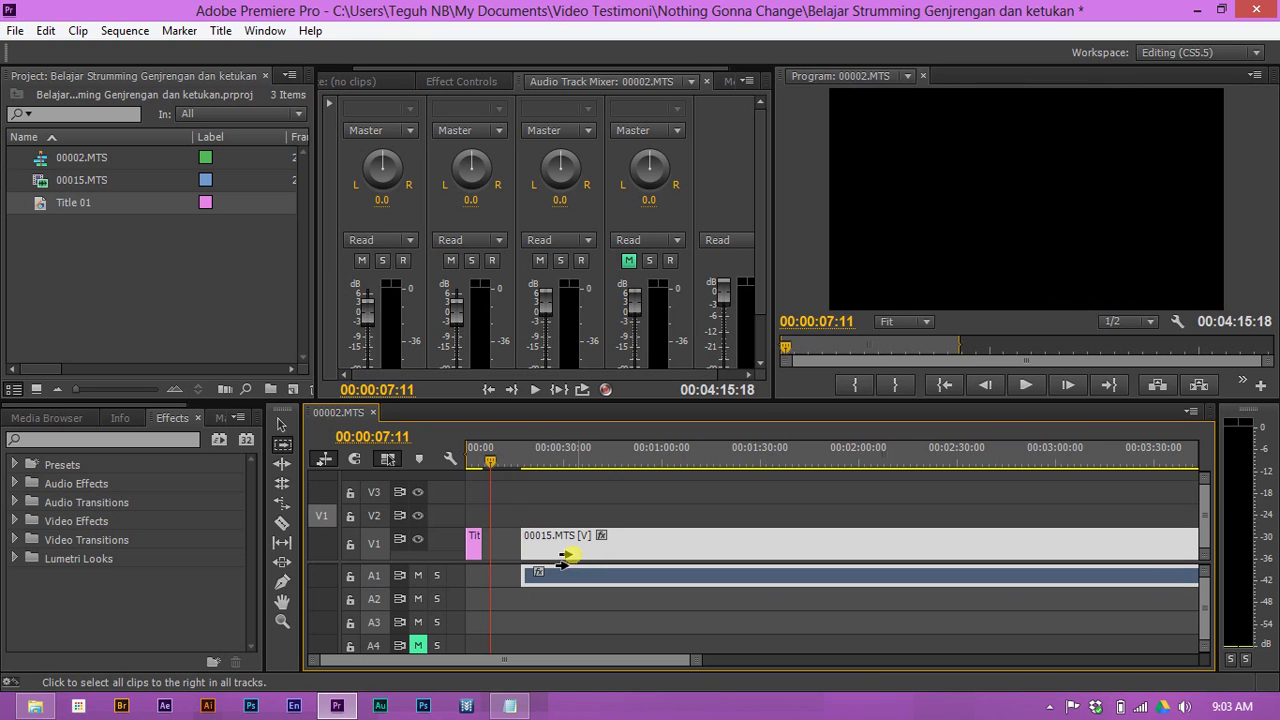
{"action": "key", "text": "Home"}
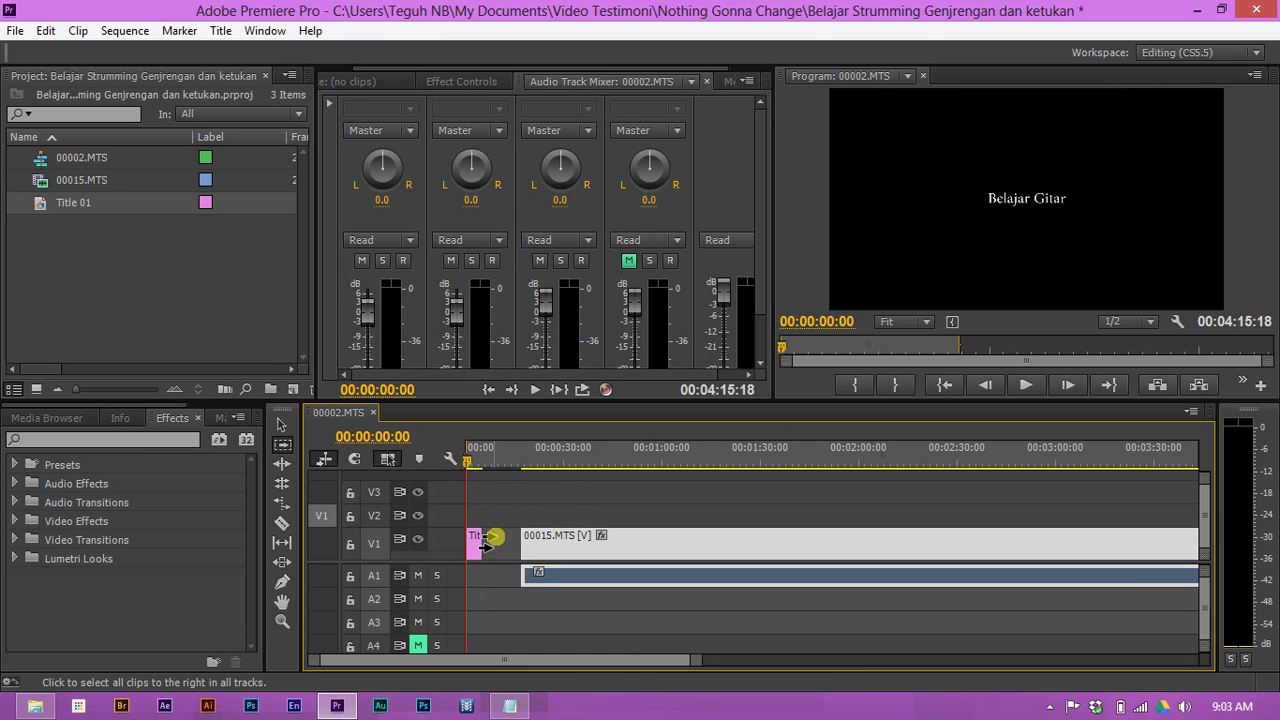
{"action": "key", "text": "v"}
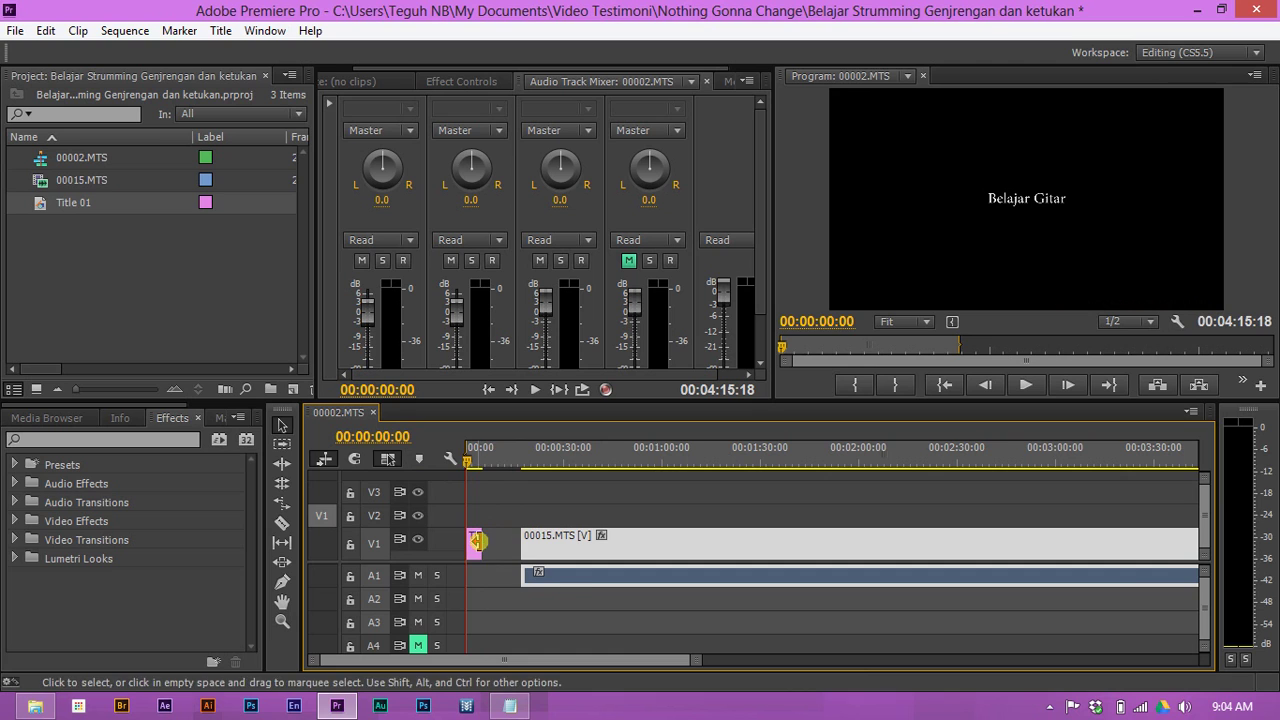
{"action": "left_click_drag", "start_coordinate": [478, 541], "coordinate": [506, 538]}
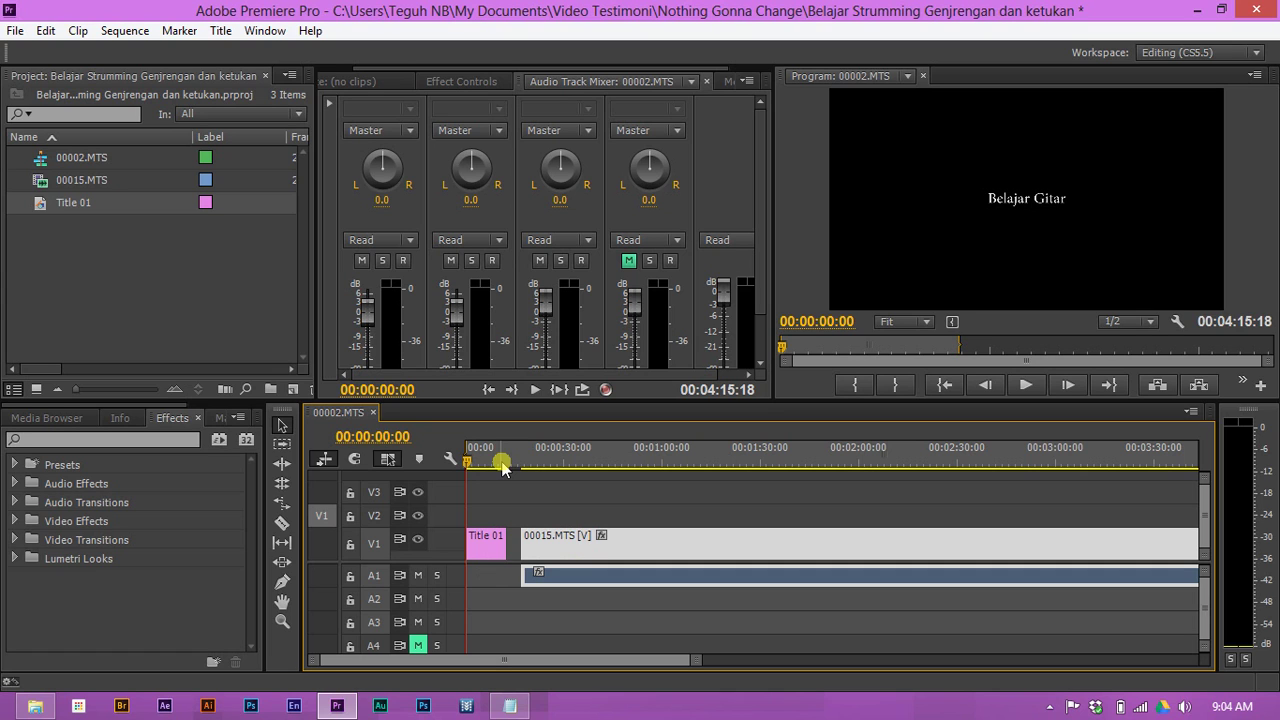
Show the Motion properties of the Title 01 clip in Effect Controls
{"action": "left_click", "coordinate": [477, 538]}
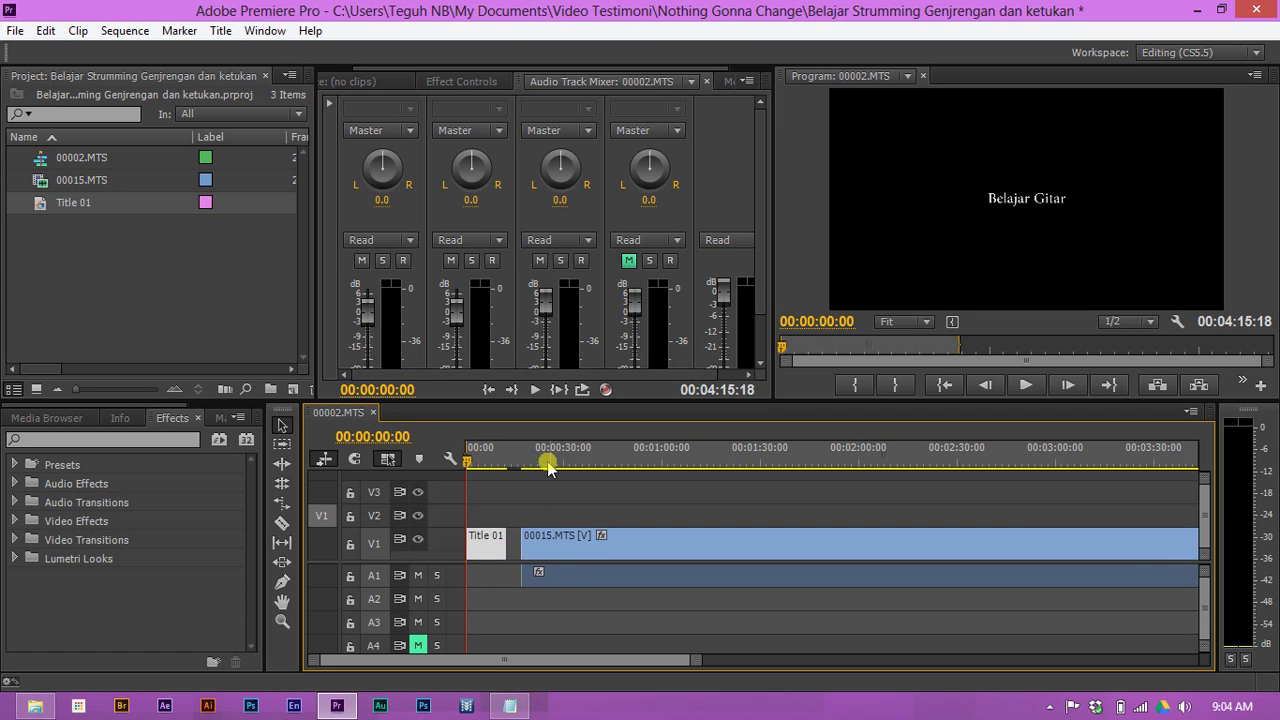
{"action": "left_click_drag", "start_coordinate": [514, 458], "coordinate": [436, 458]}
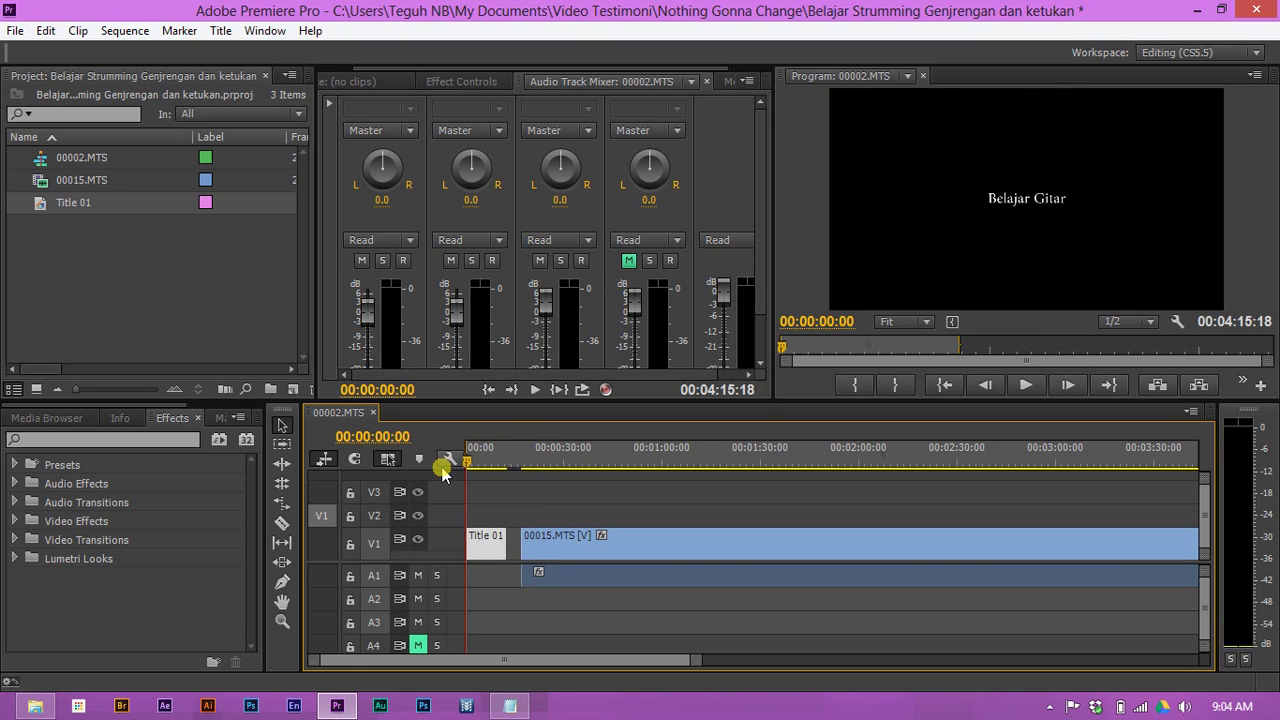
{"action": "left_click", "coordinate": [463, 83]}
{"action": "left_click", "coordinate": [617, 84]}
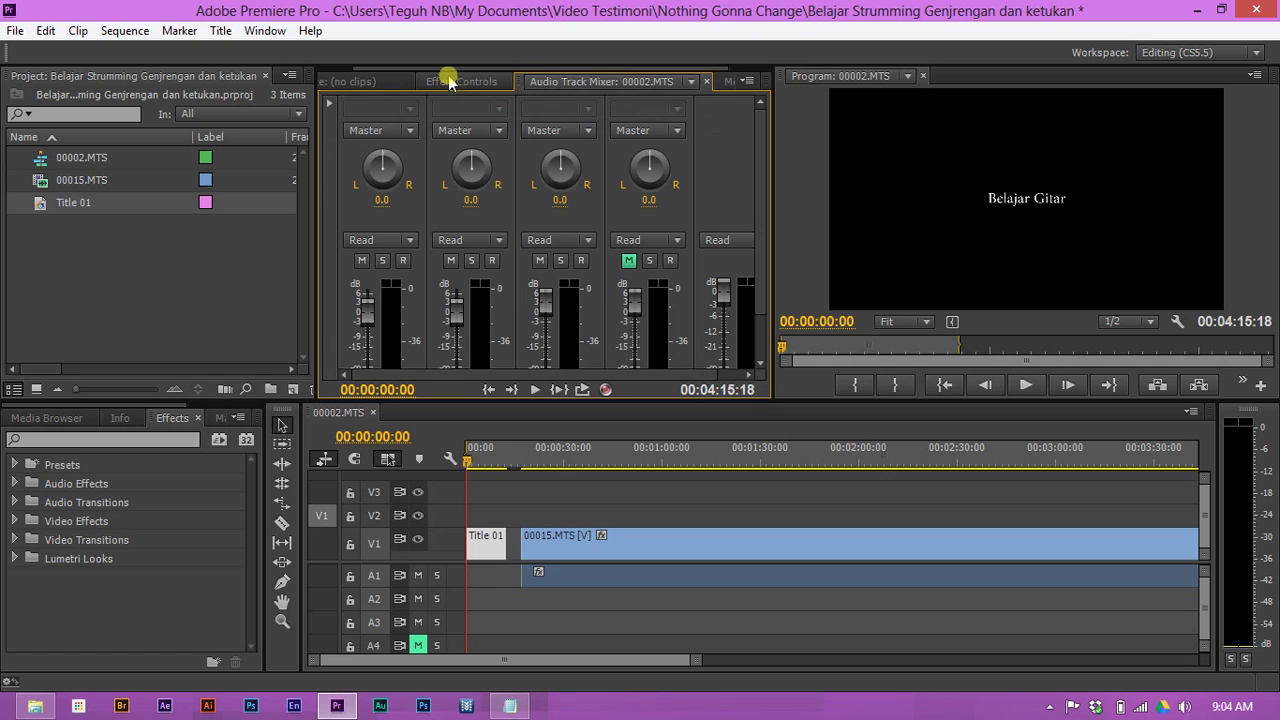
{"action": "left_click", "coordinate": [356, 78]}
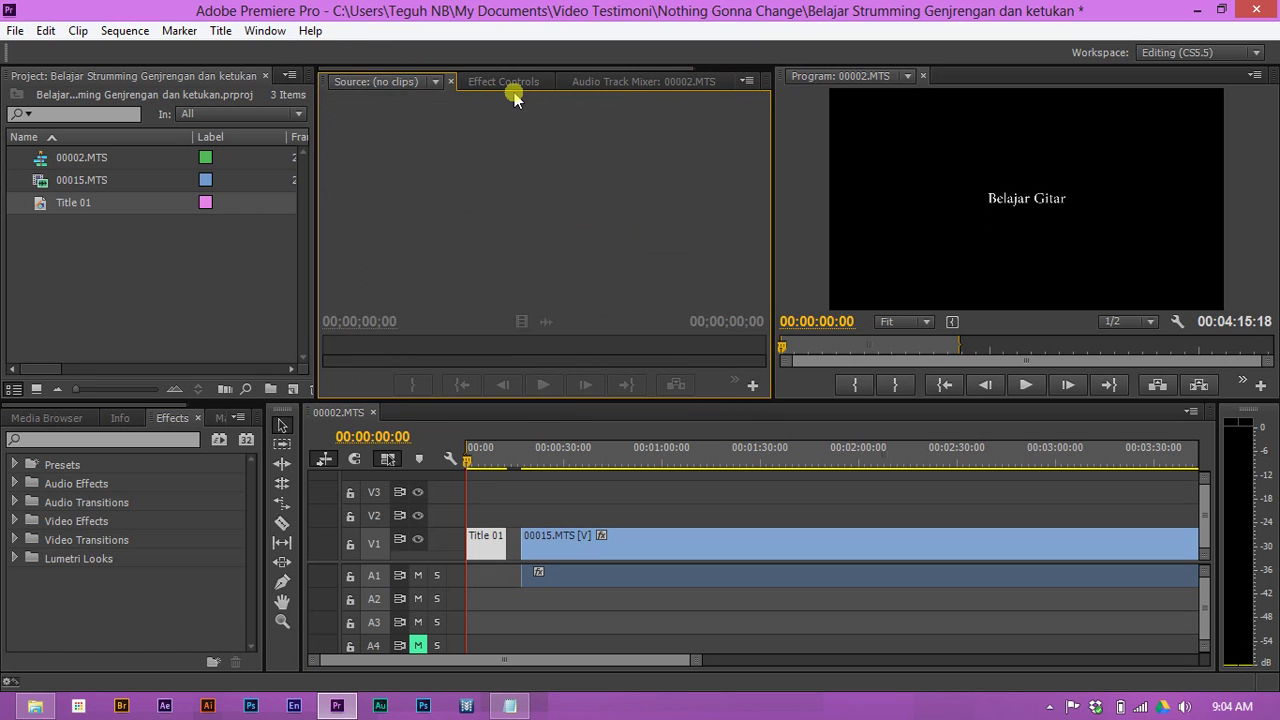
{"action": "left_click", "coordinate": [515, 84]}
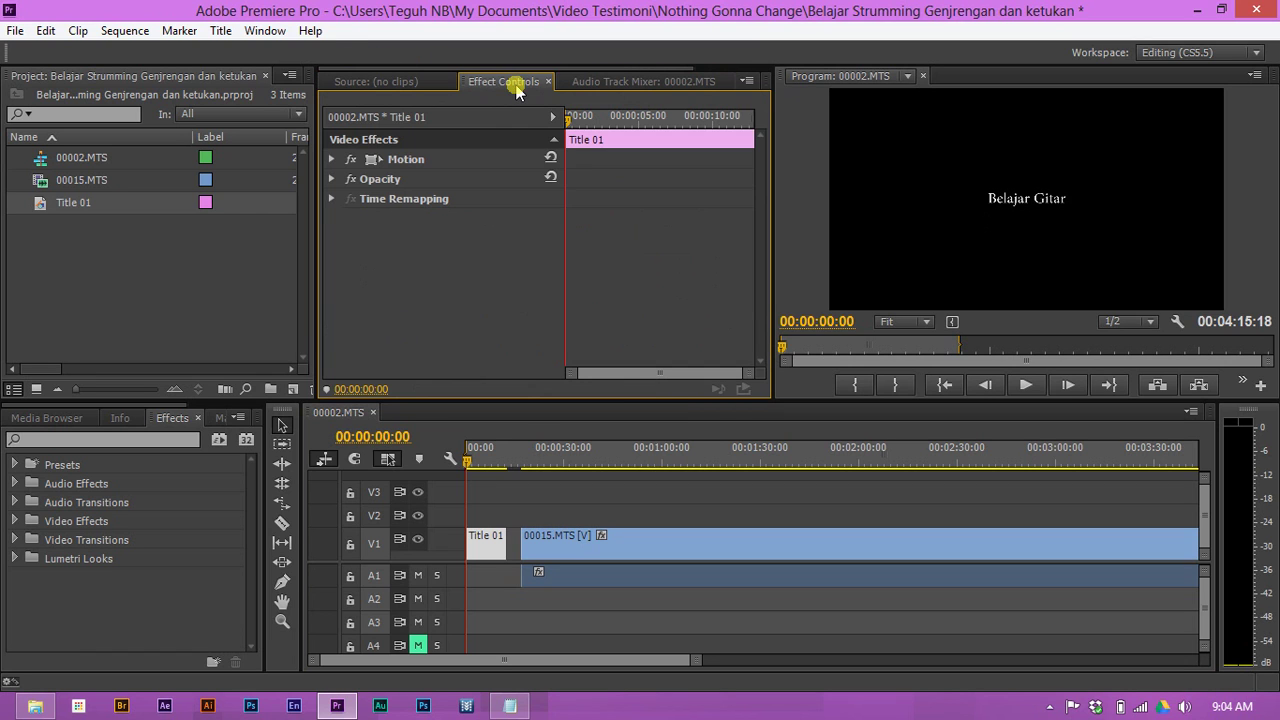
{"action": "left_click", "coordinate": [332, 159]}
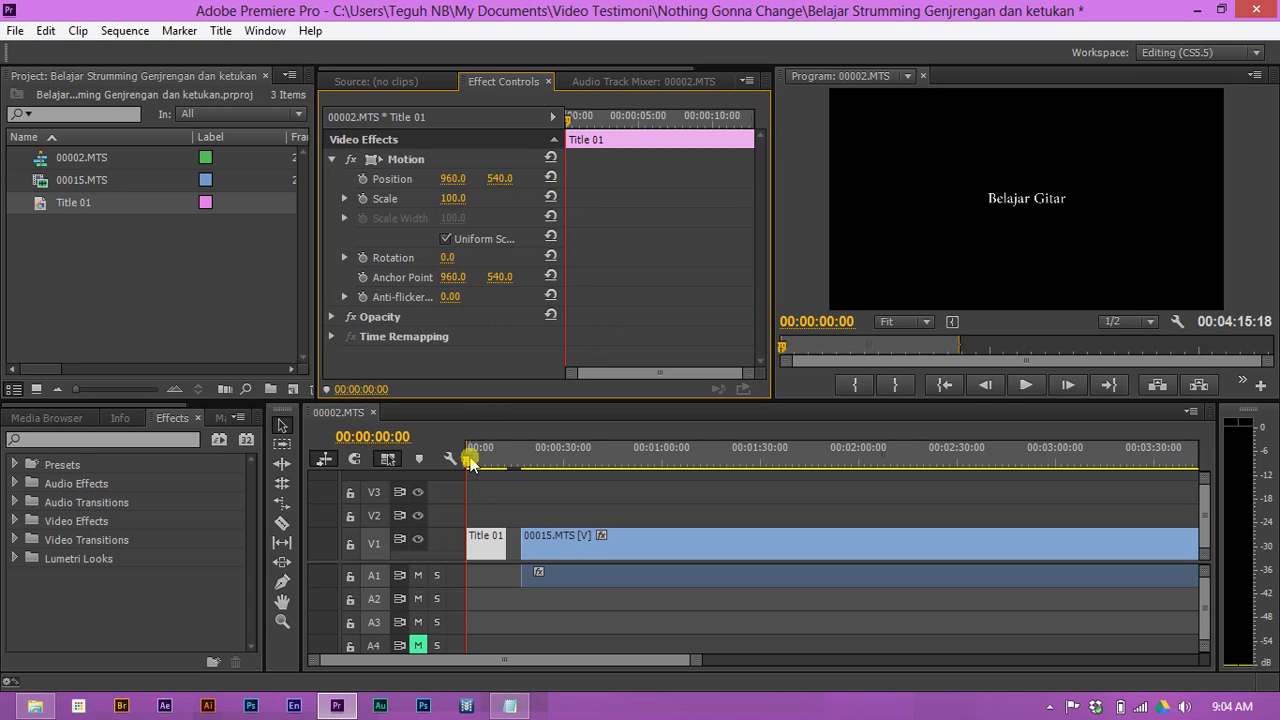
Scrub and play through Title 01 to review its static text, and return the playhead to the start
{"action": "left_click_drag", "start_coordinate": [471, 462], "coordinate": [508, 467]}
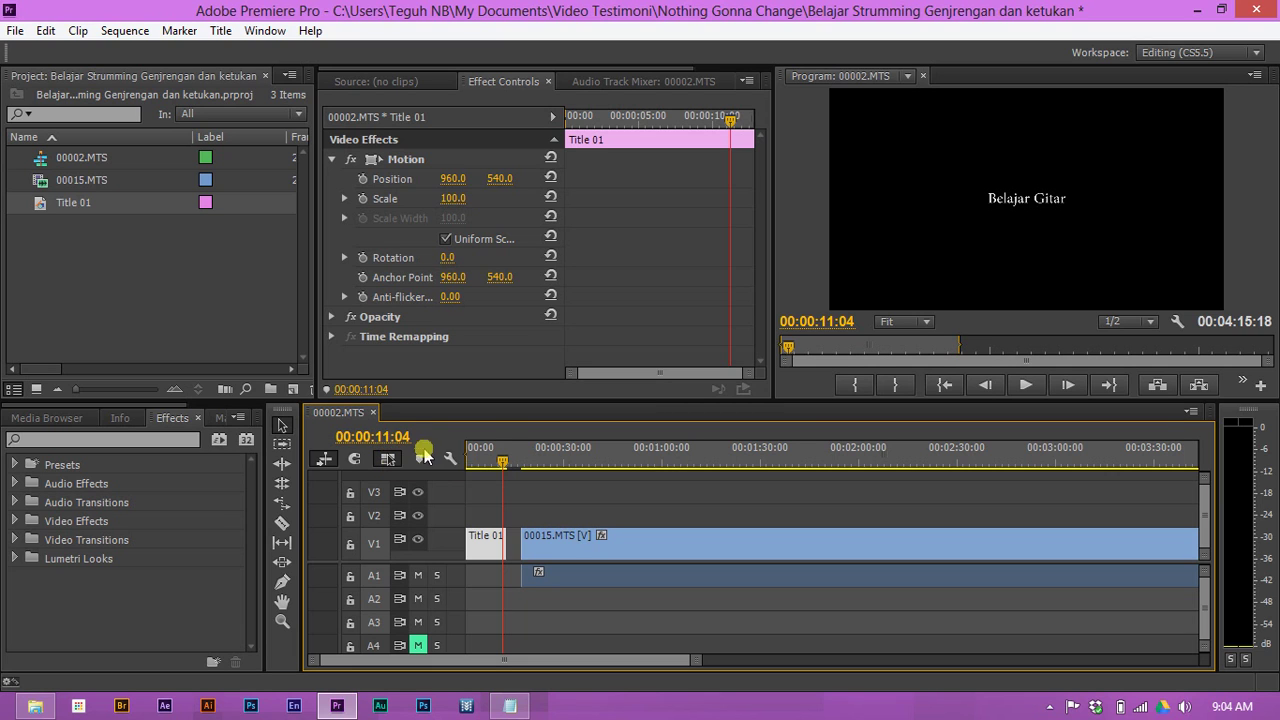
{"action": "left_click_drag", "start_coordinate": [501, 465], "coordinate": [509, 467]}
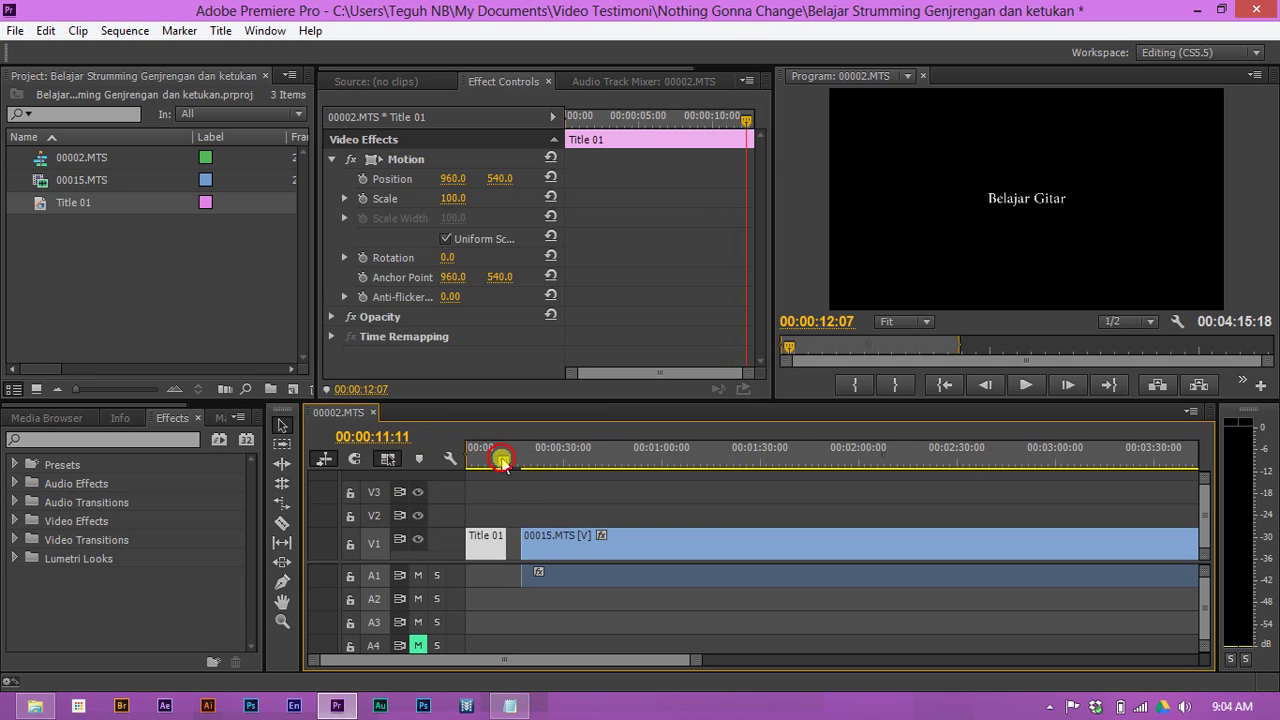
{"action": "left_click_drag", "start_coordinate": [502, 462], "coordinate": [428, 457]}
{"action": "key", "text": "space"}
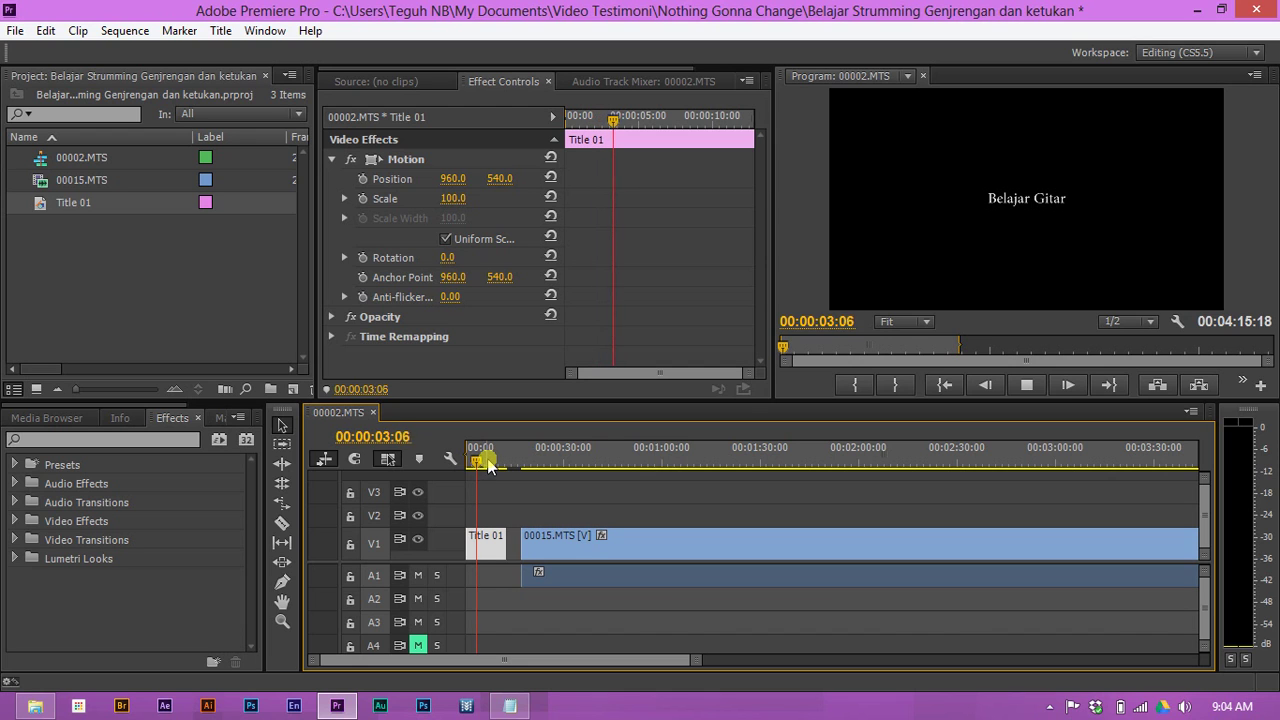
{"action": "left_click_drag", "start_coordinate": [489, 463], "coordinate": [503, 465]}
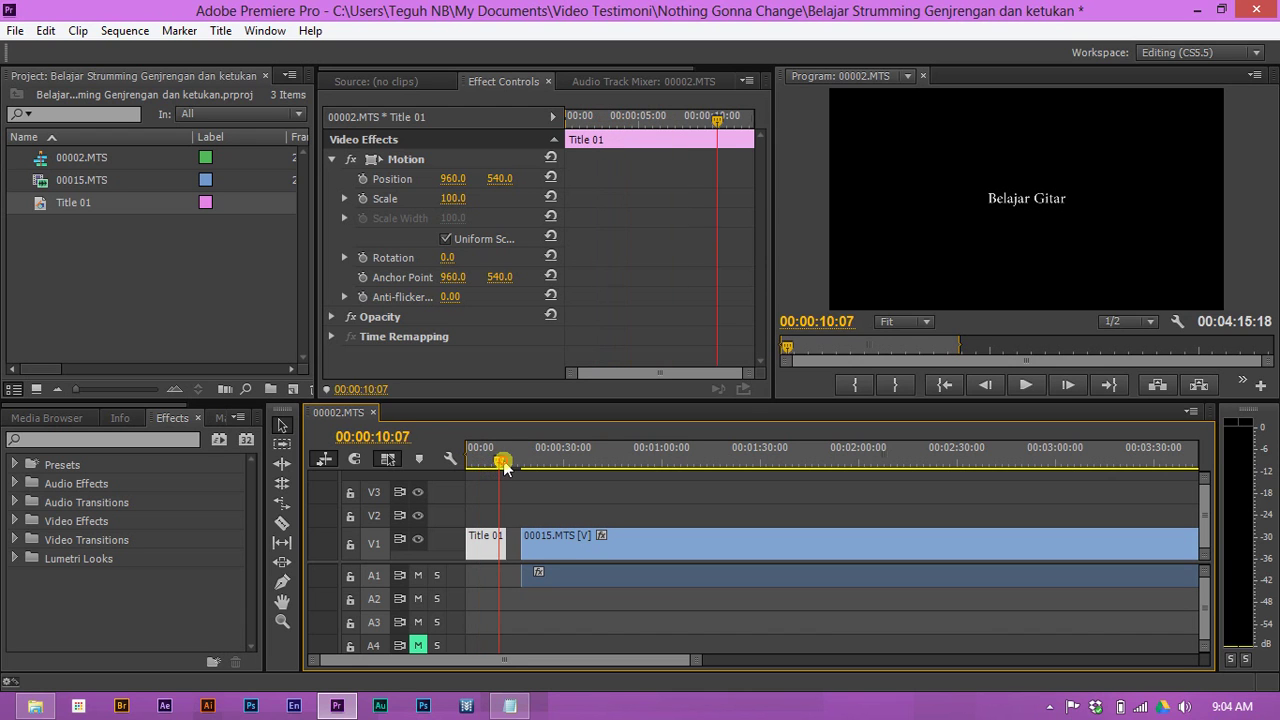
{"action": "key", "text": "space"}
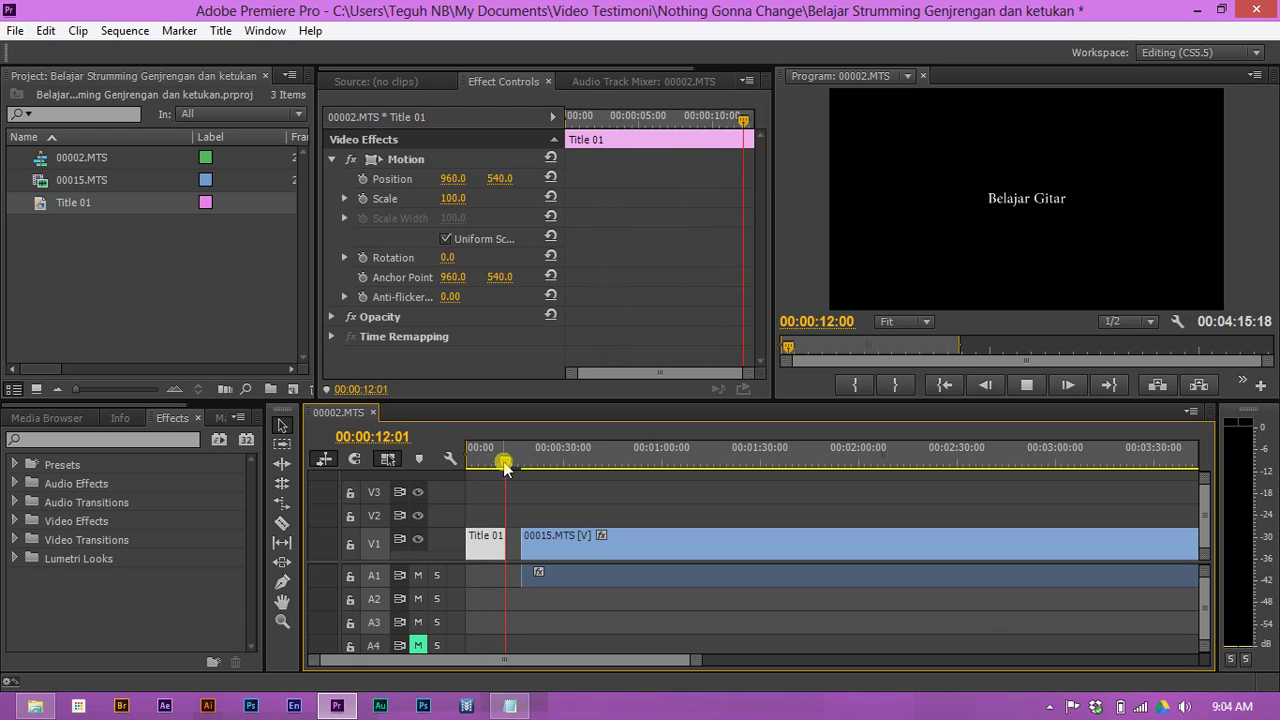
{"action": "key", "text": "space"}
{"action": "left_click_drag", "start_coordinate": [512, 468], "coordinate": [474, 470]}
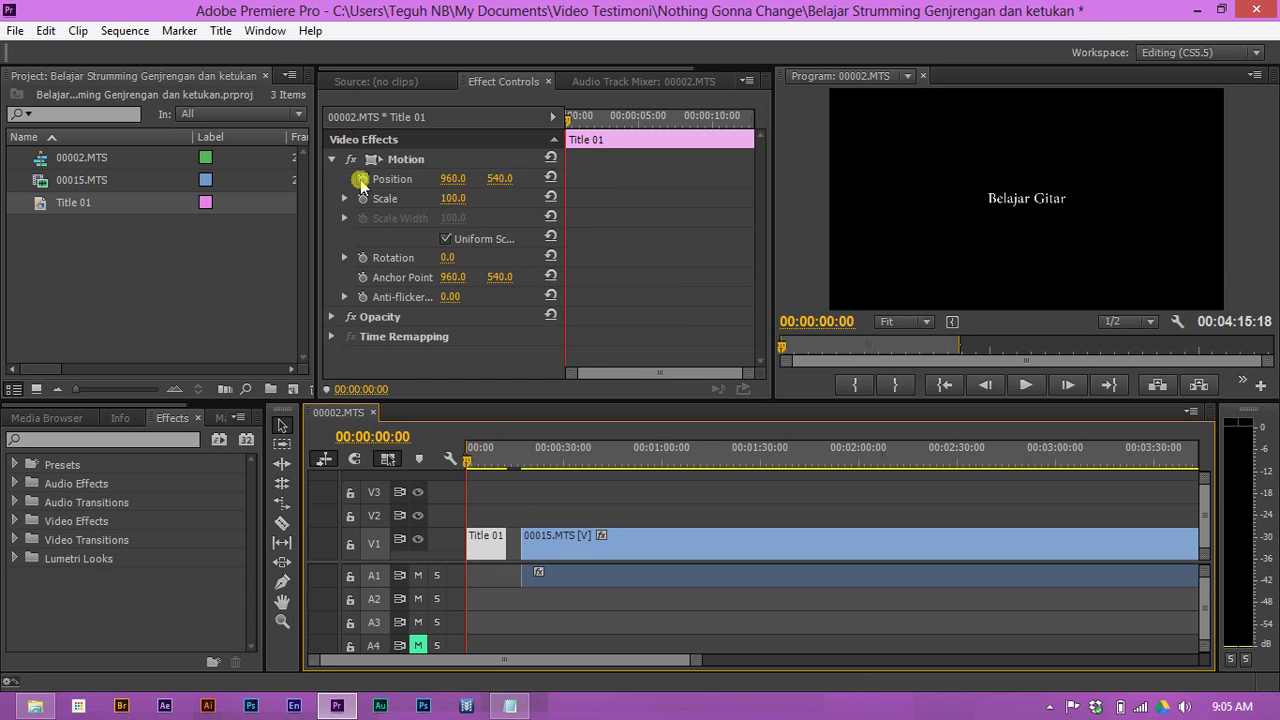
Enable Position keyframing for Title 01 at the clip's start and set the first keyframe's horizontal position to 916
{"action": "left_click", "coordinate": [332, 159]}
{"action": "left_click", "coordinate": [332, 159]}
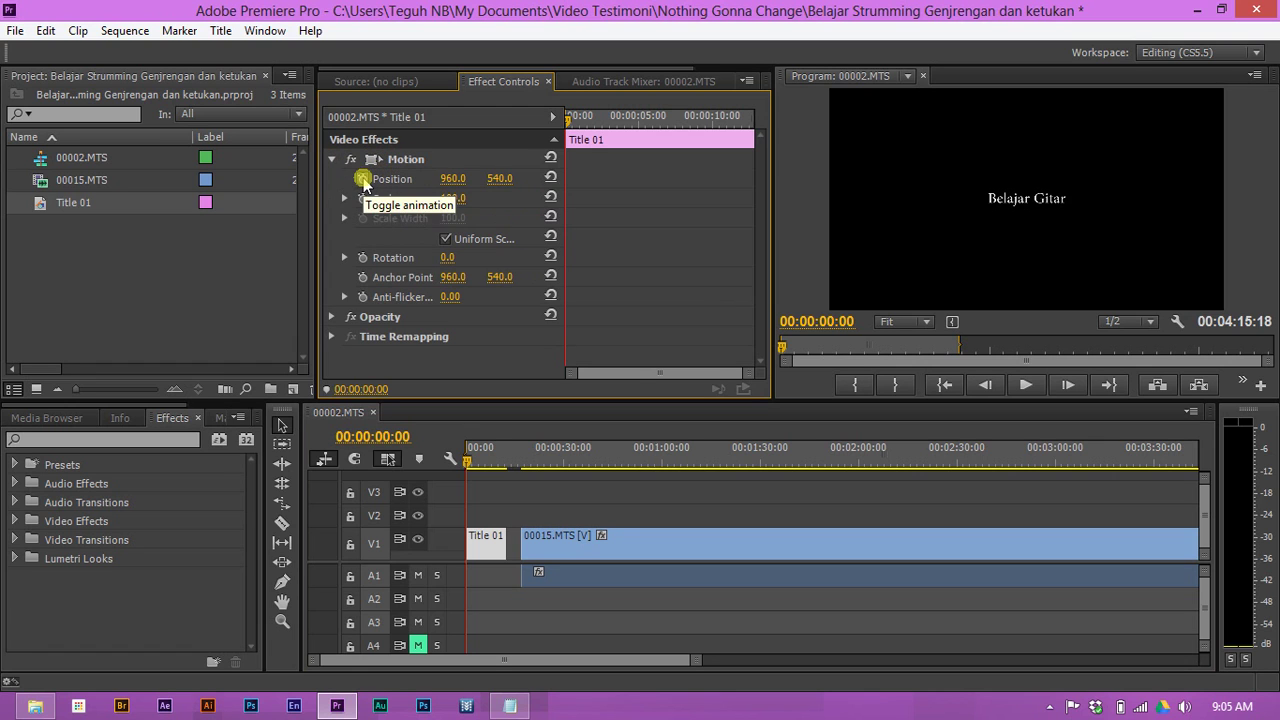
{"action": "left_click_drag", "start_coordinate": [568, 122], "coordinate": [537, 134]}
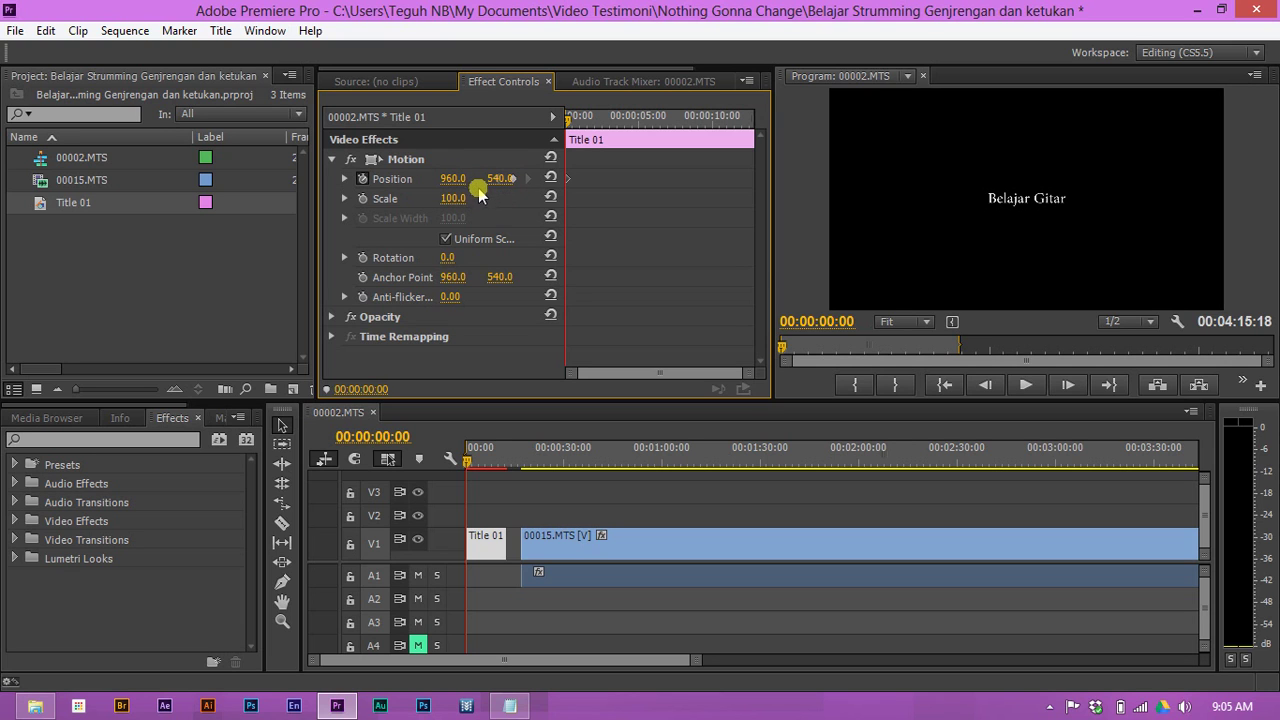
{"action": "left_click", "coordinate": [1022, 205]}
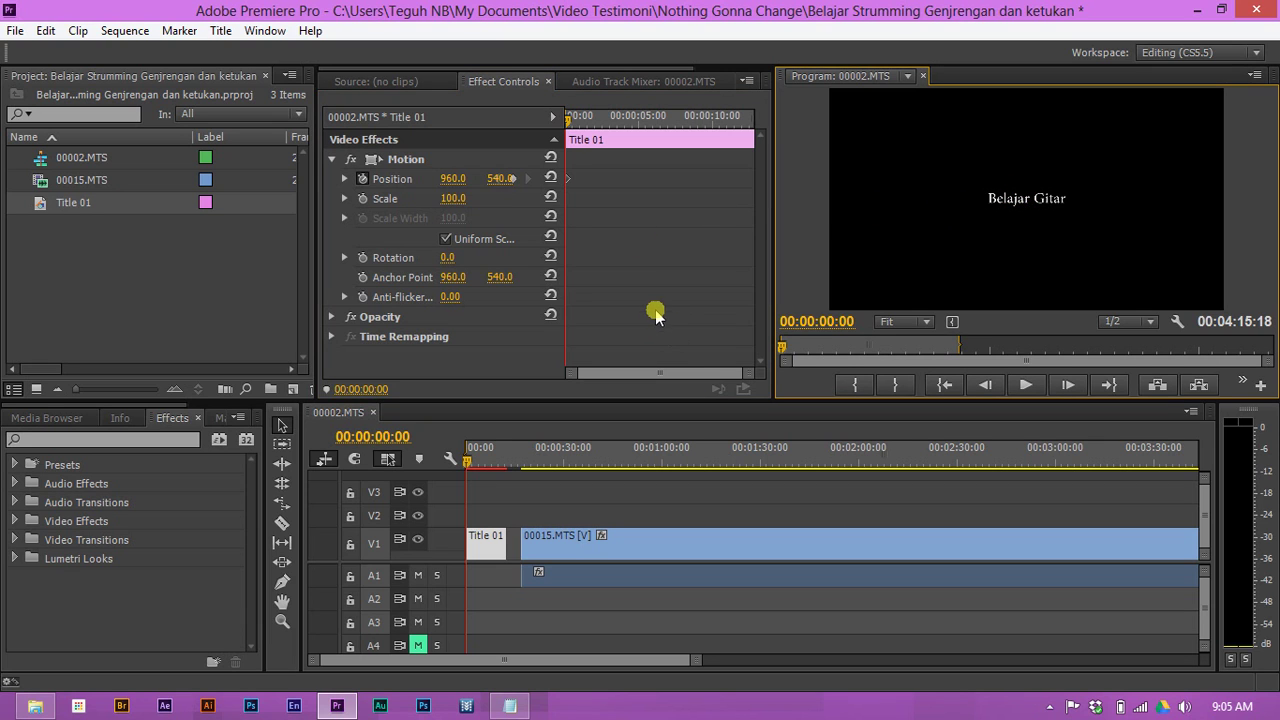
{"action": "left_click", "coordinate": [451, 180]}
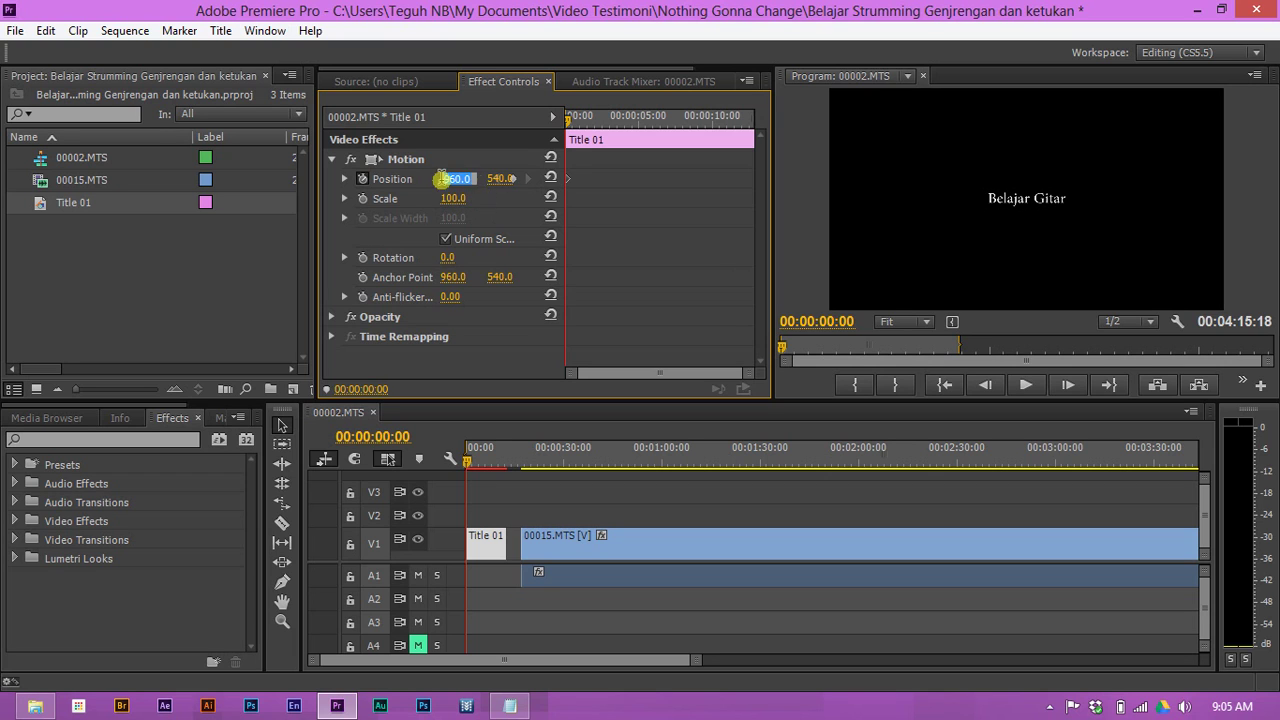
{"action": "left_click", "coordinate": [449, 182]}
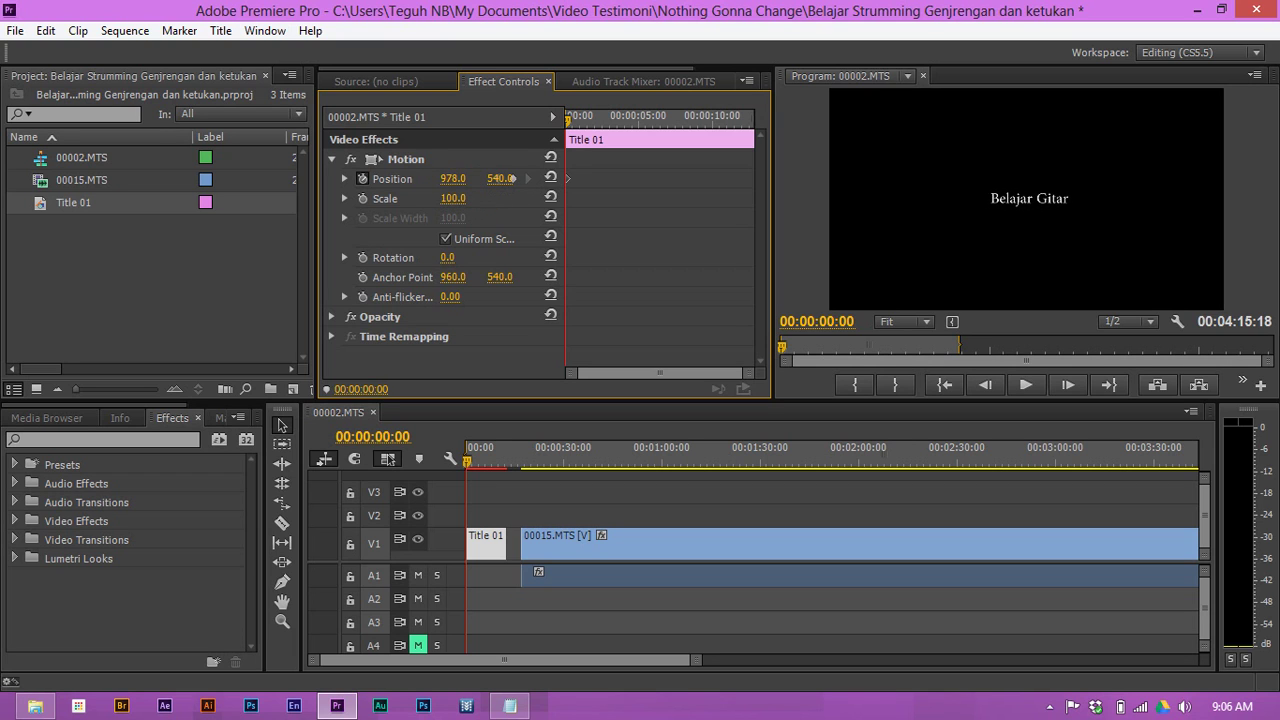
{"action": "left_click_drag", "start_coordinate": [452, 178], "coordinate": [482, 178]}
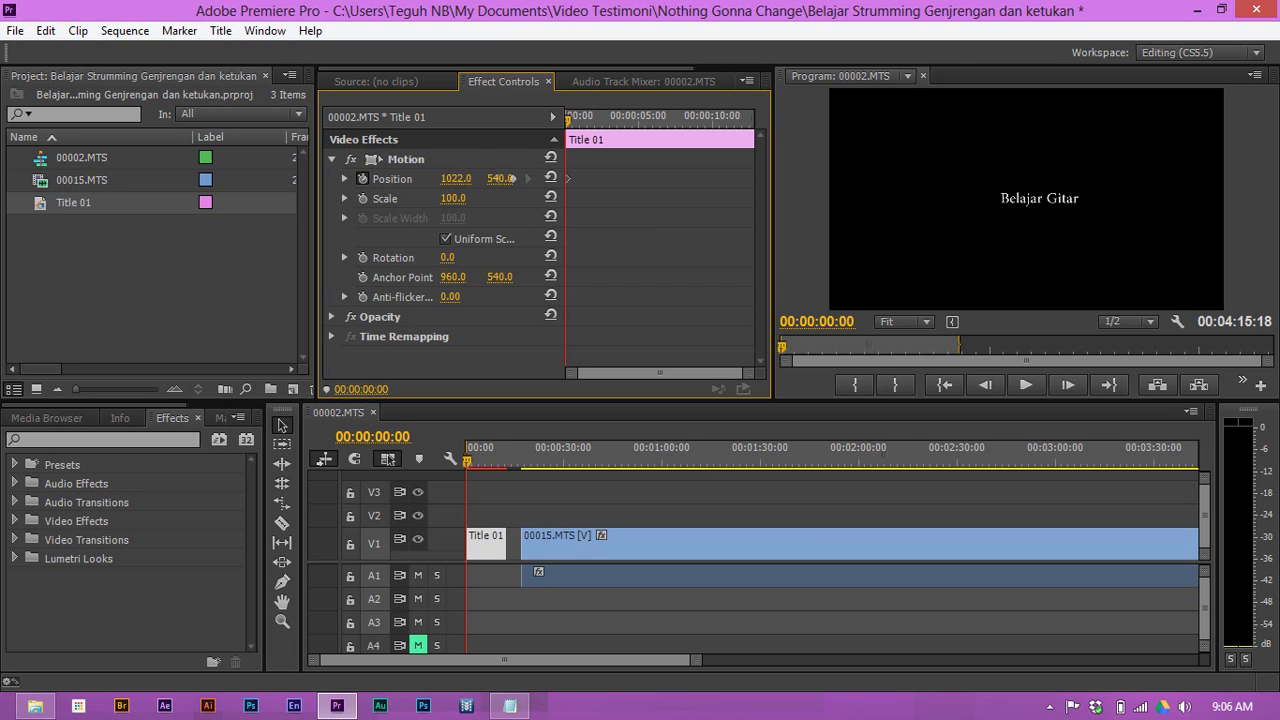
{"action": "left_click_drag", "start_coordinate": [455, 178], "coordinate": [360, 178]}
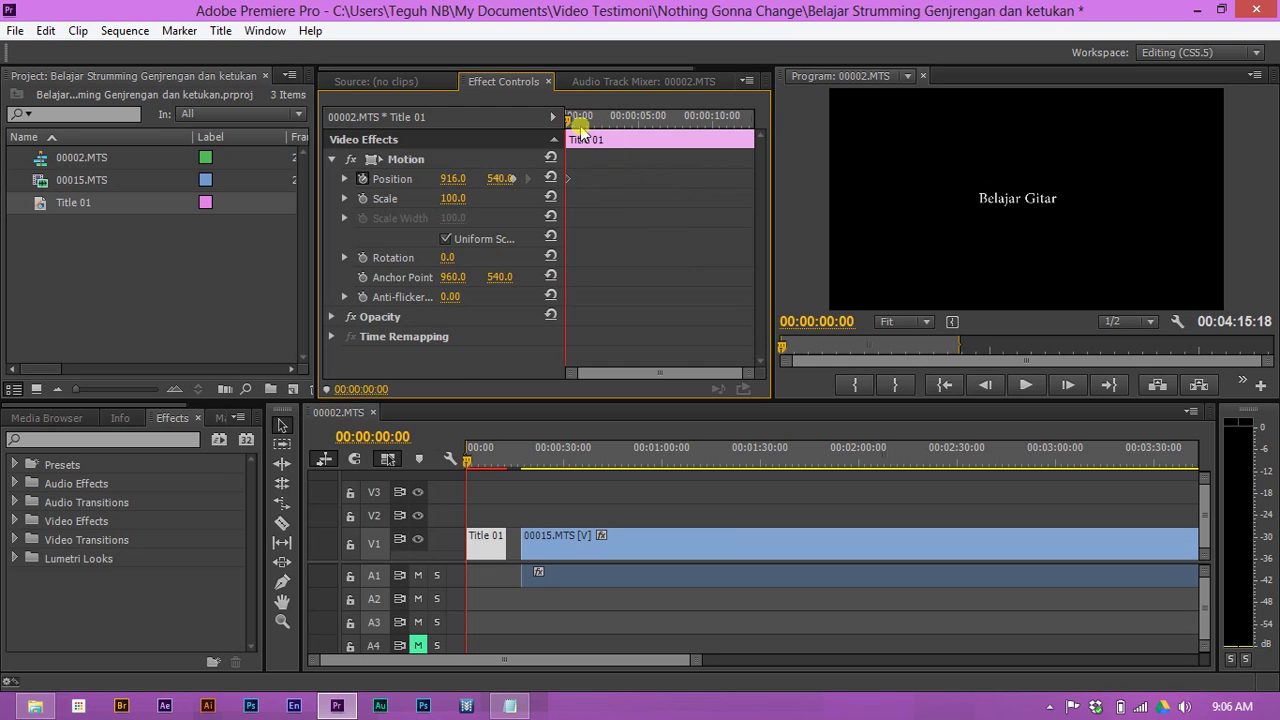
Add a second Position keyframe at 00:00:04:24 with a horizontal position of 1050, and play the title movement from the start
{"action": "mouse_move", "coordinate": [570, 128]}
{"action": "left_mouse_down"}
{"action": "mouse_move", "coordinate": [635, 132]}
{"action": "mouse_move", "coordinate": [562, 140]}
{"action": "left_mouse_up"}
{"action": "left_click", "coordinate": [640, 128]}
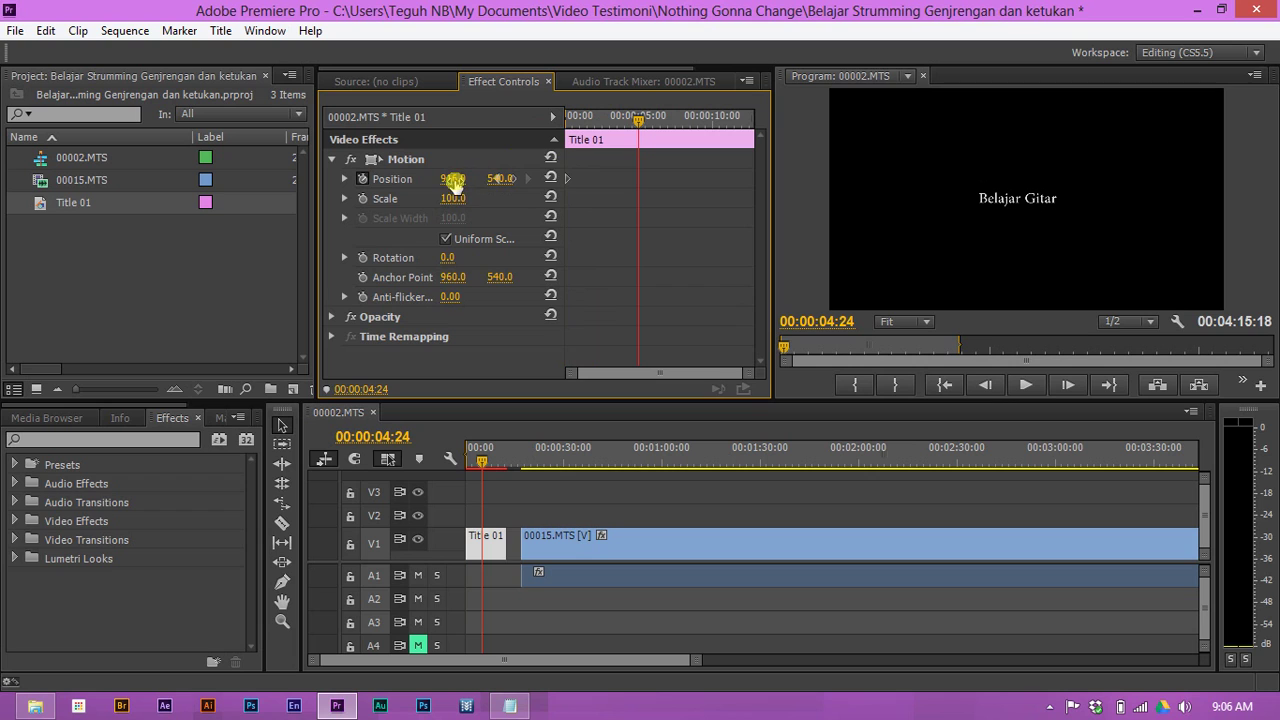
{"action": "left_click_drag", "start_coordinate": [500, 178], "coordinate": [500, 178]}
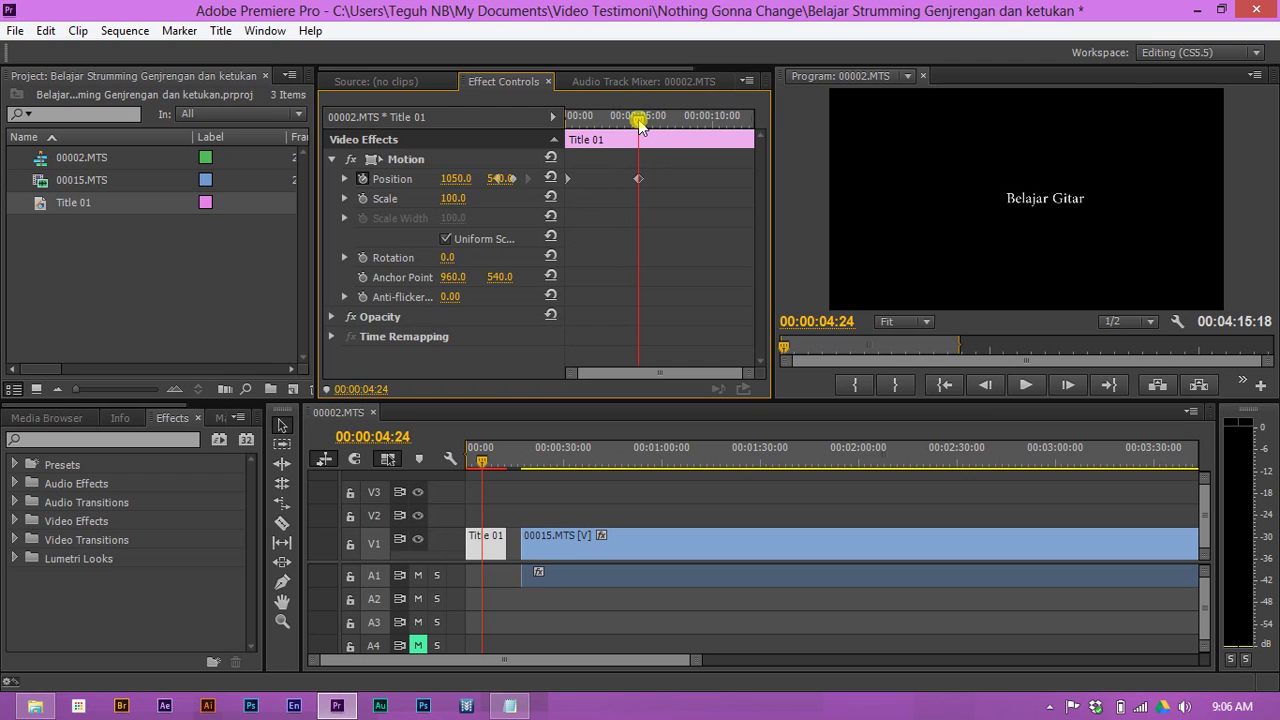
{"action": "left_click_drag", "start_coordinate": [640, 124], "coordinate": [531, 134]}
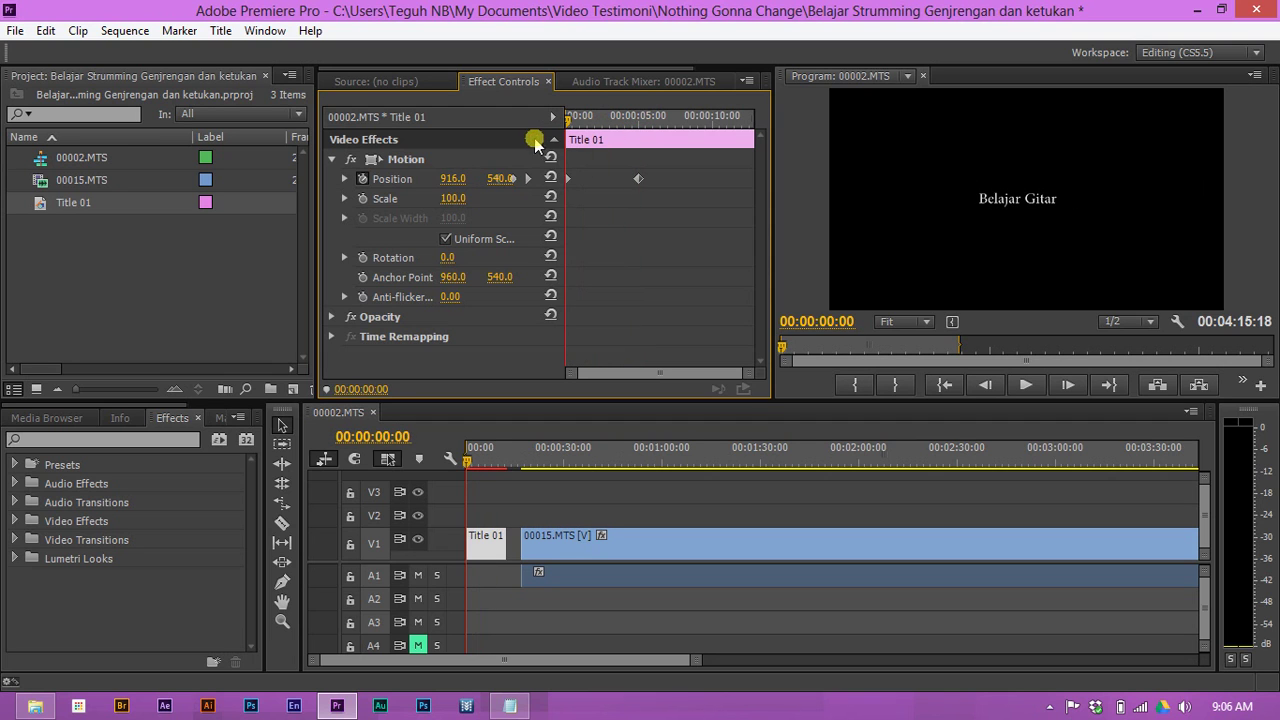
{"action": "key", "text": "space"}
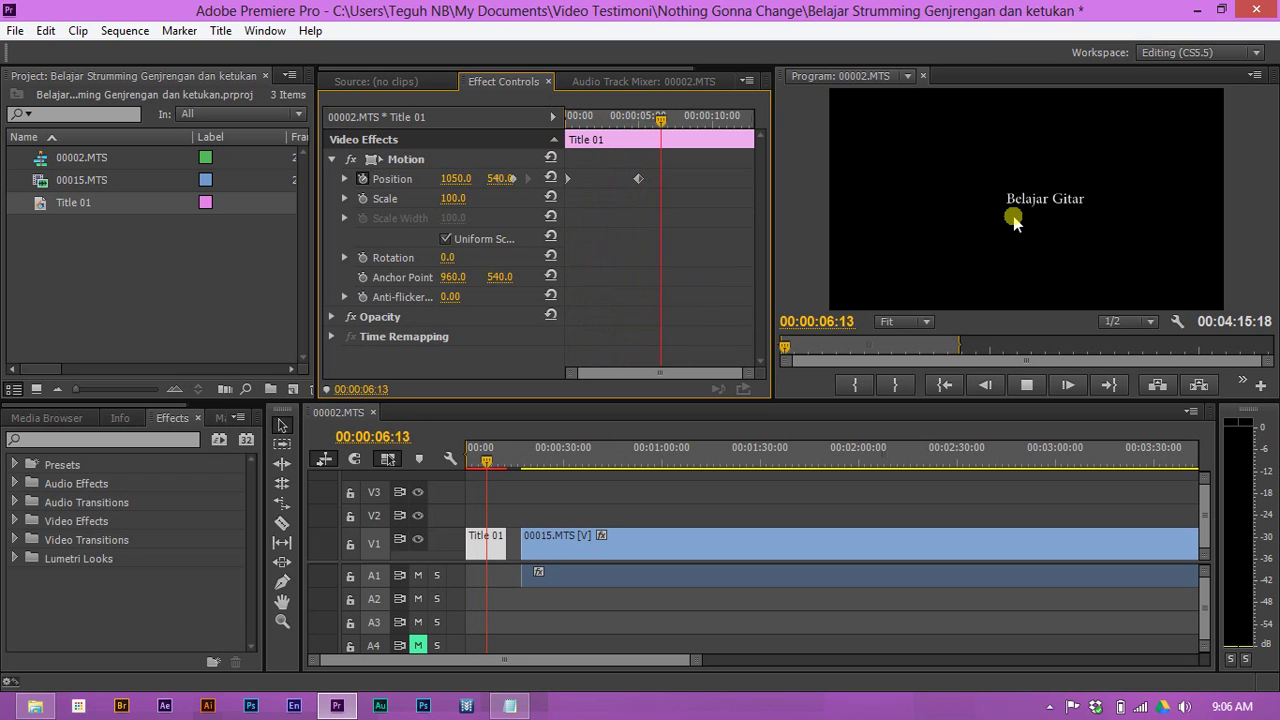
{"action": "key", "text": "space"}
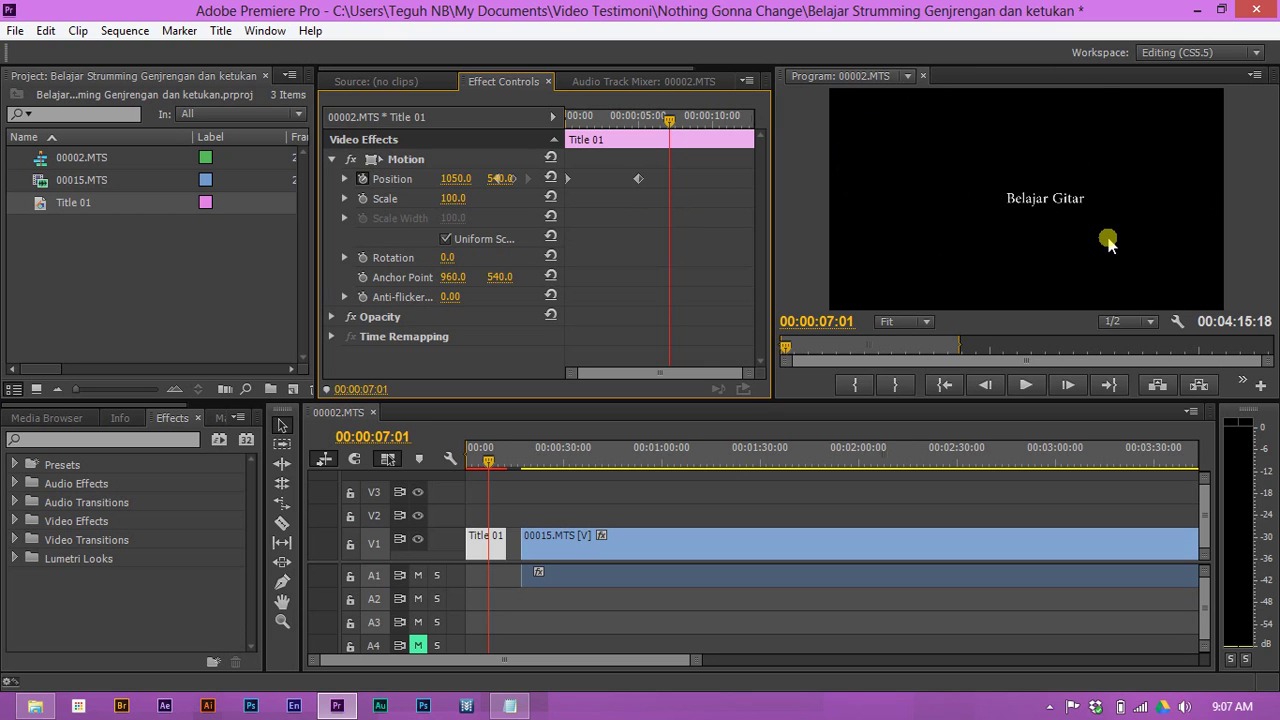
Add a third Position keyframe at 00:00:10:03 with values 1552 and 932, and play and scrub through the animation from the start
{"action": "left_click_drag", "start_coordinate": [669, 127], "coordinate": [715, 139]}
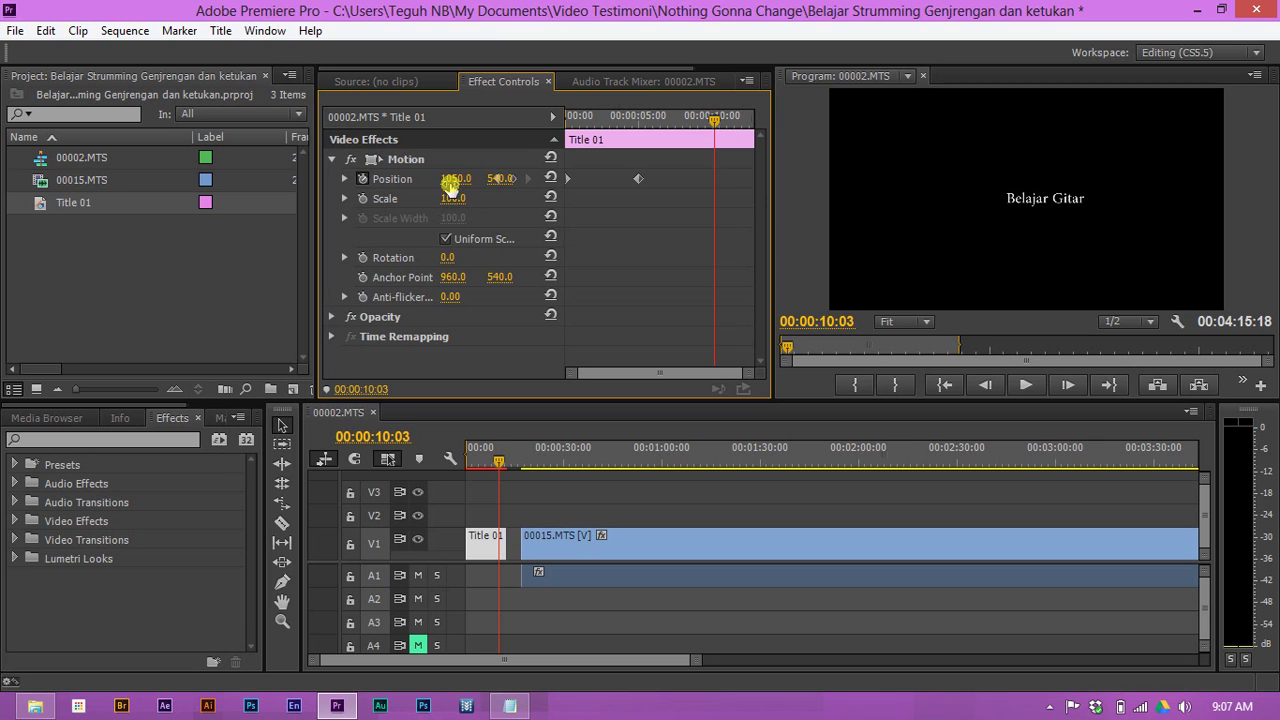
{"action": "left_click_drag", "start_coordinate": [450, 178], "coordinate": [496, 178]}
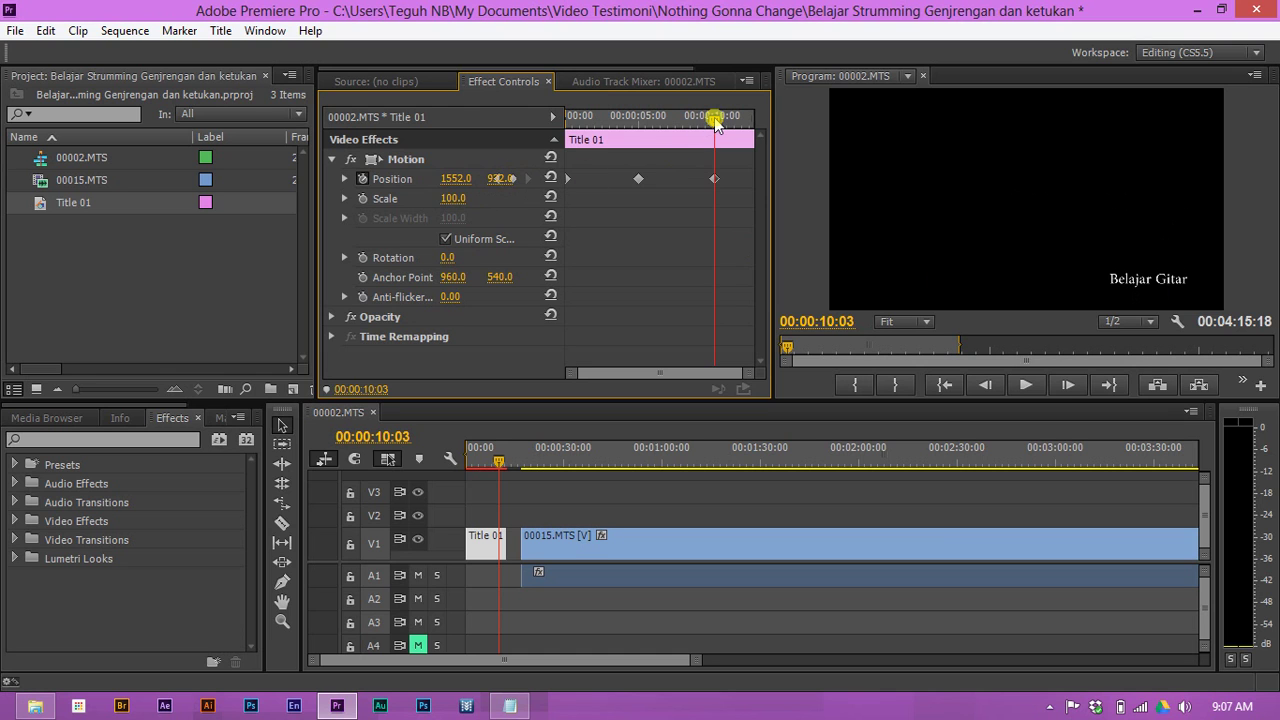
{"action": "left_click_drag", "start_coordinate": [714, 118], "coordinate": [543, 126]}
{"action": "key", "text": "space"}
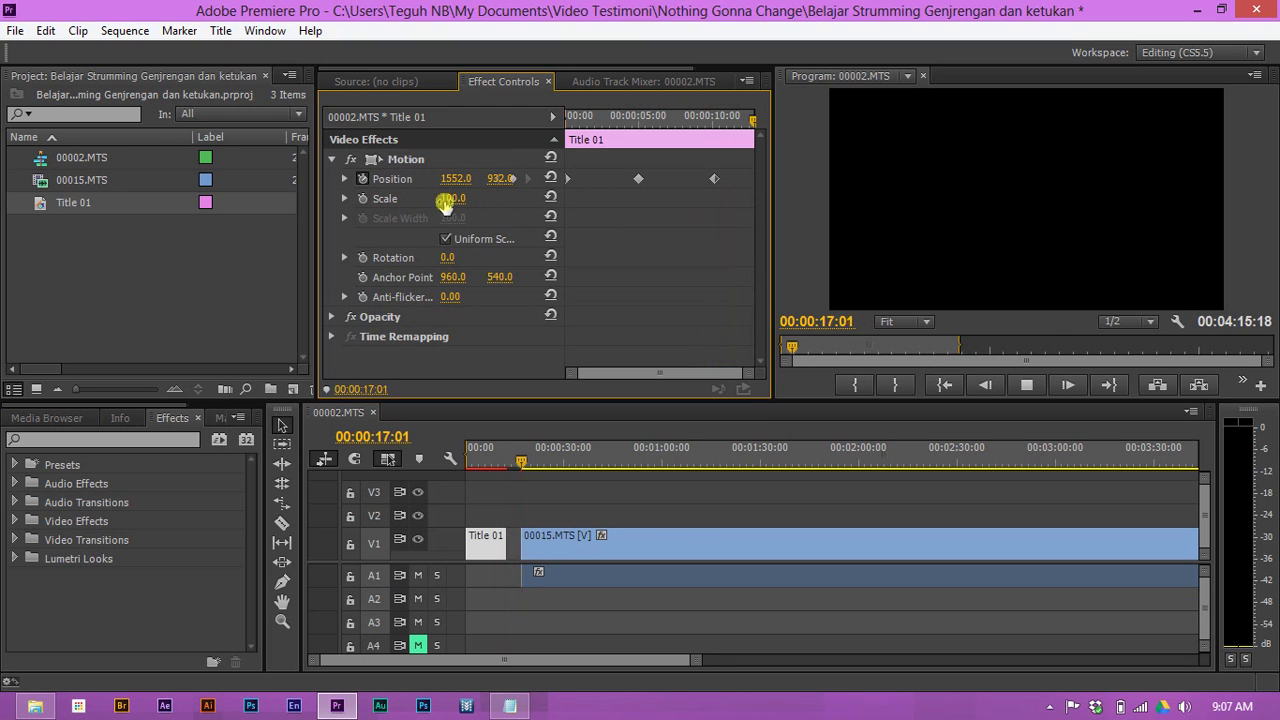
{"action": "key", "text": "space"}
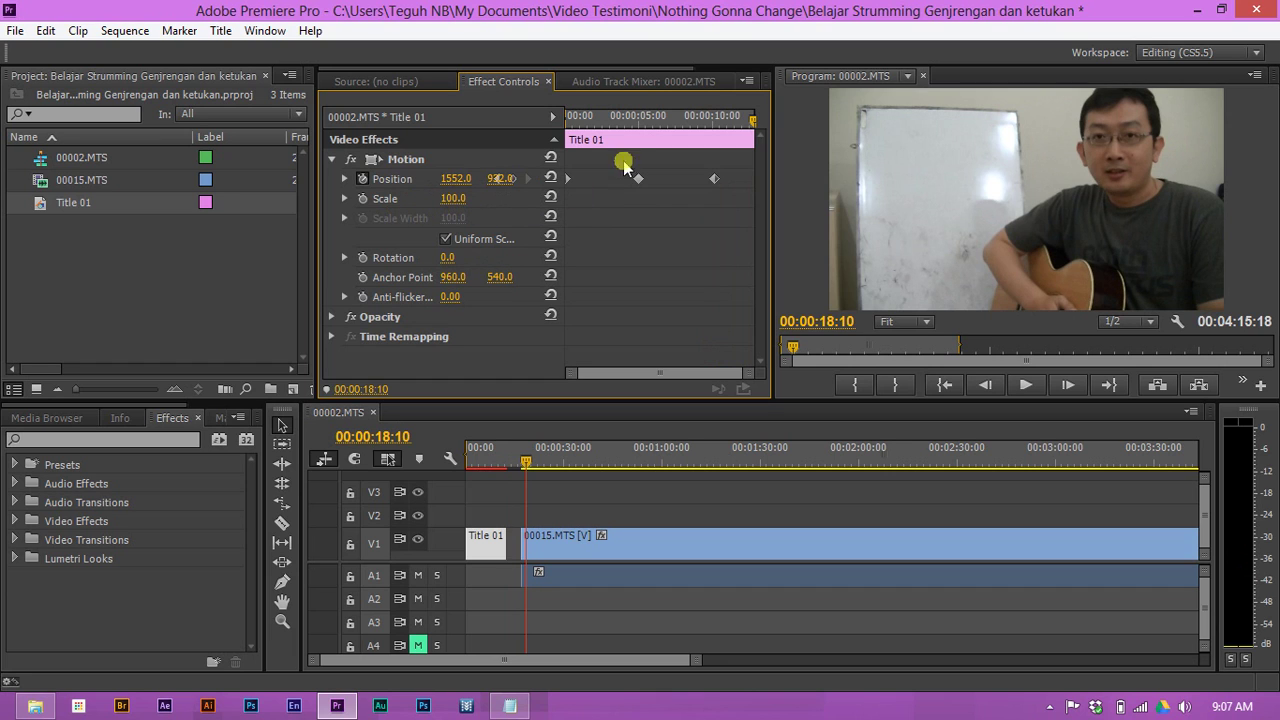
{"action": "left_click_drag", "start_coordinate": [618, 126], "coordinate": [560, 120]}
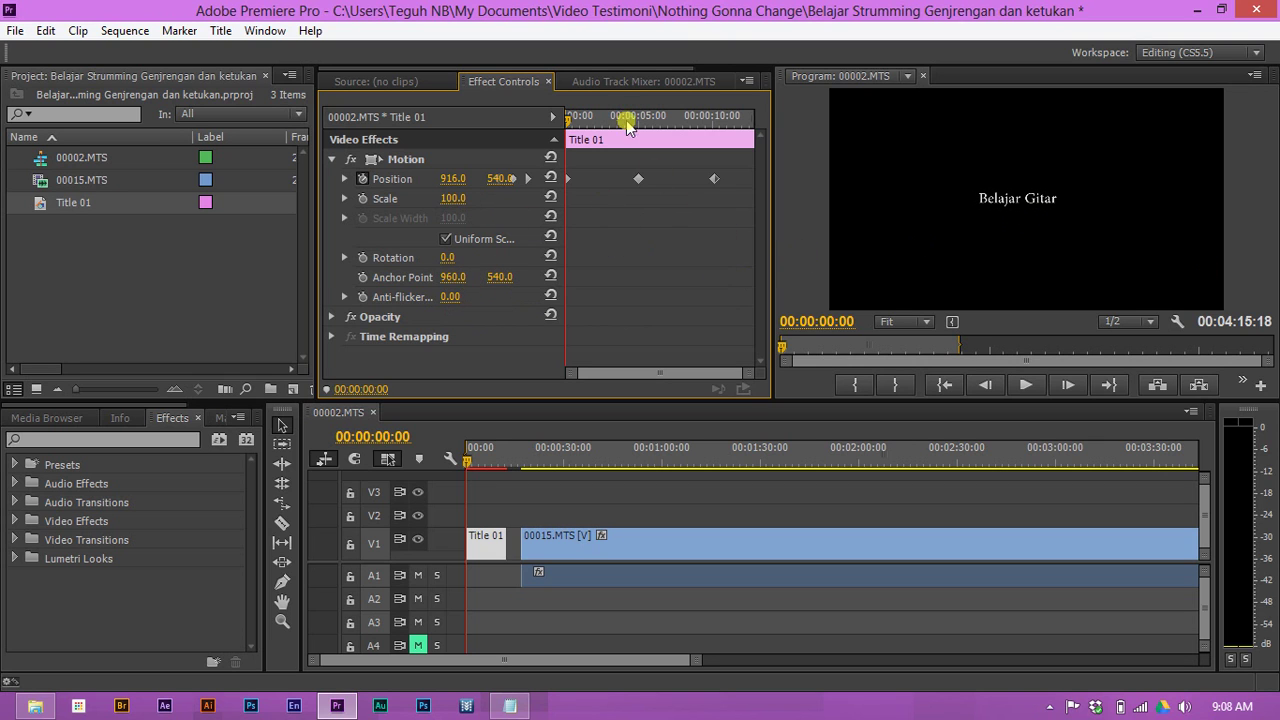
{"action": "left_click_drag", "start_coordinate": [626, 117], "coordinate": [683, 135]}
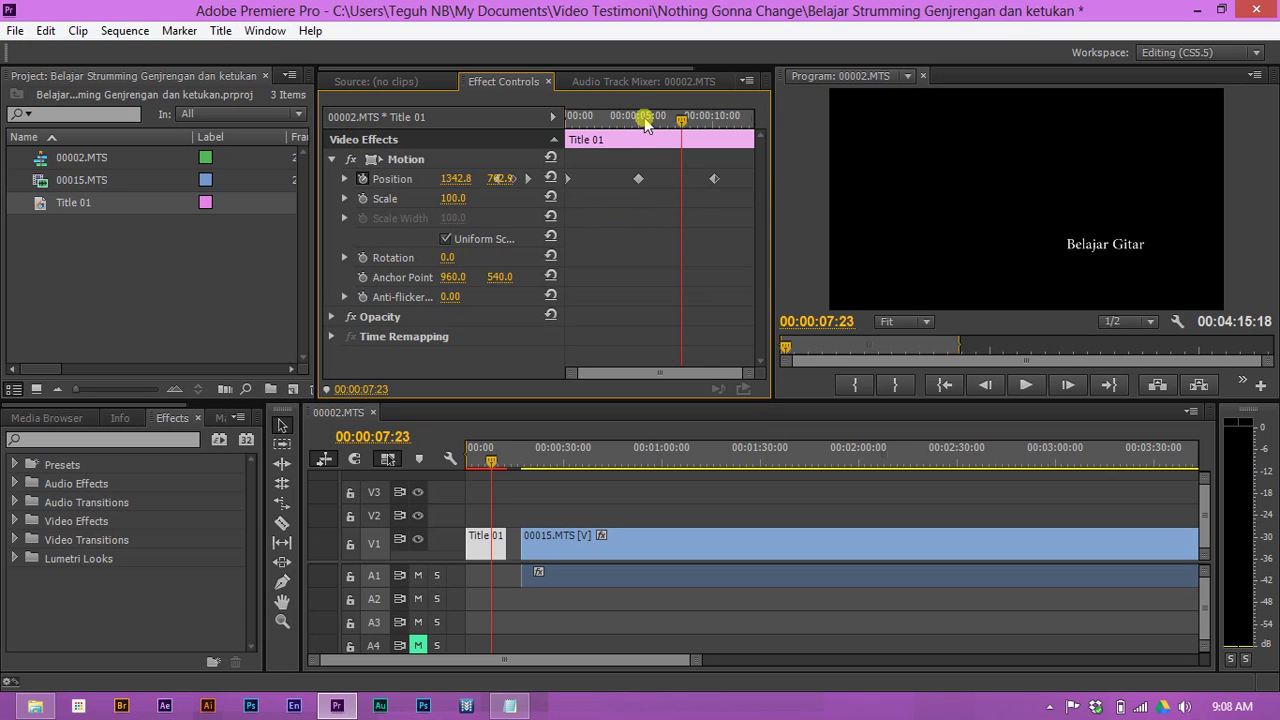
Animate the title's Scale from 100 at the clip's start to 161 at 00:00:07:06
{"action": "left_click_drag", "start_coordinate": [648, 121], "coordinate": [558, 141]}
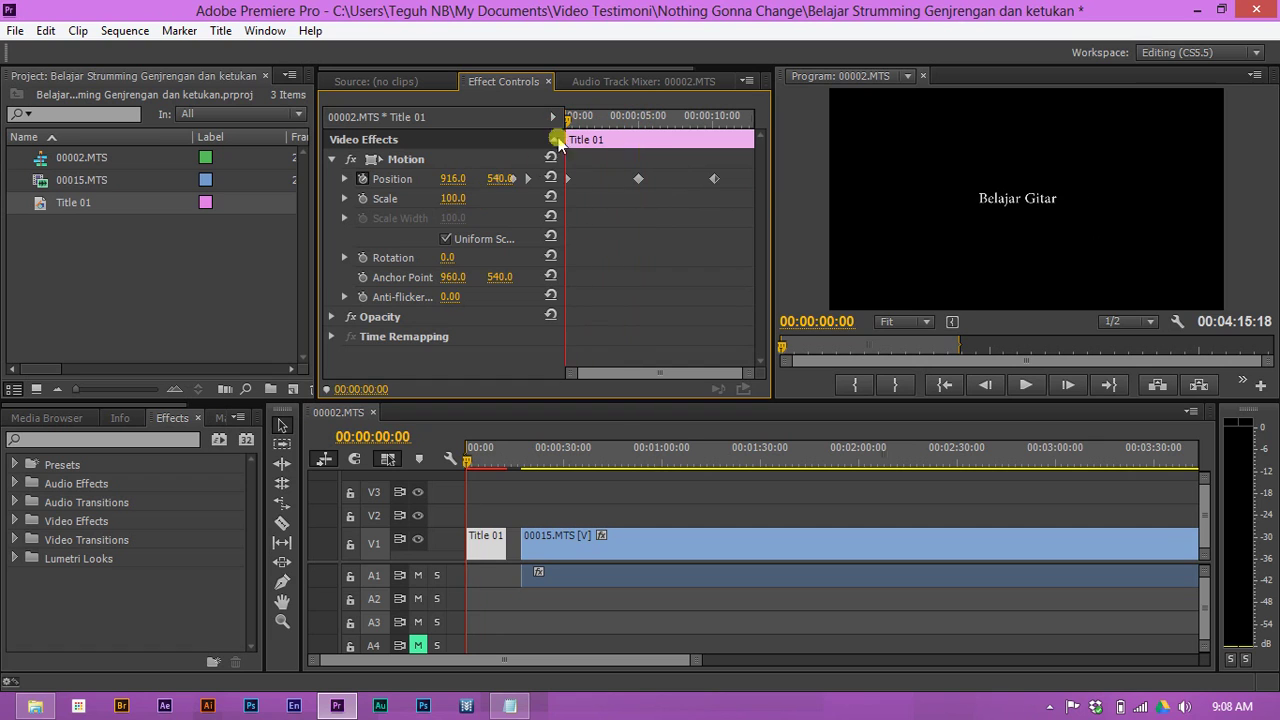
{"action": "left_click", "coordinate": [363, 199]}
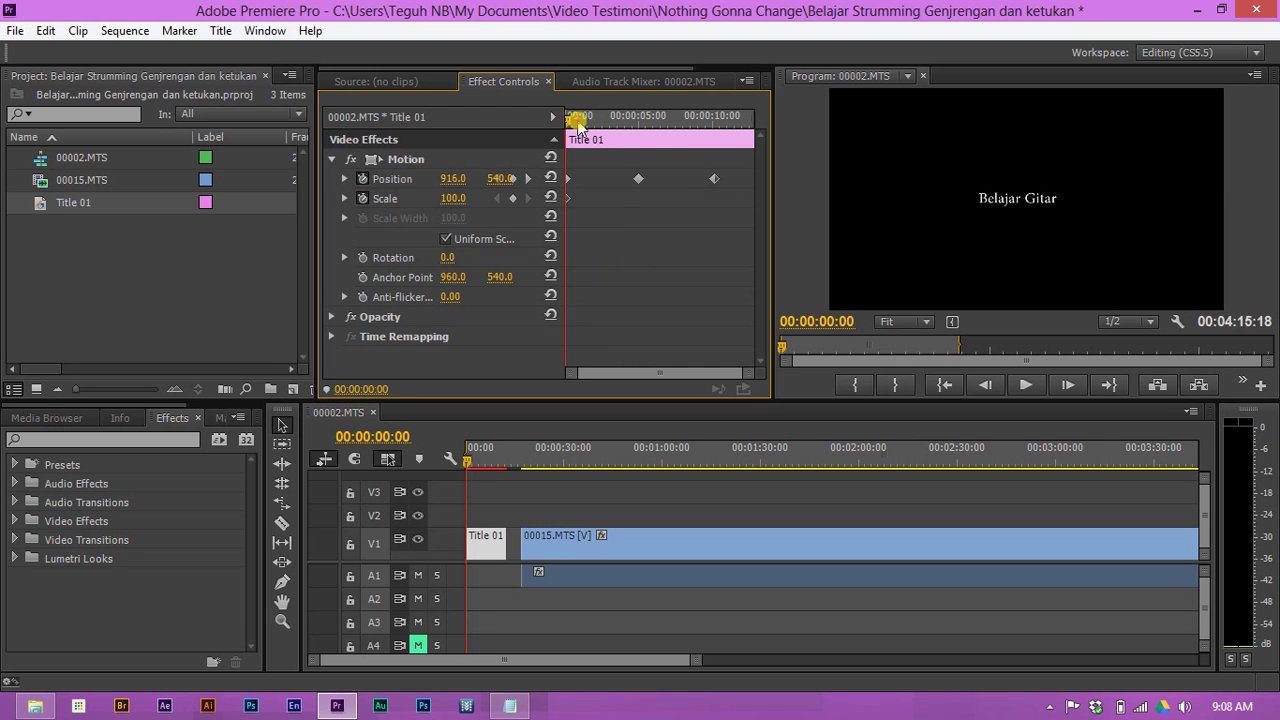
{"action": "left_click_drag", "start_coordinate": [578, 122], "coordinate": [673, 145]}
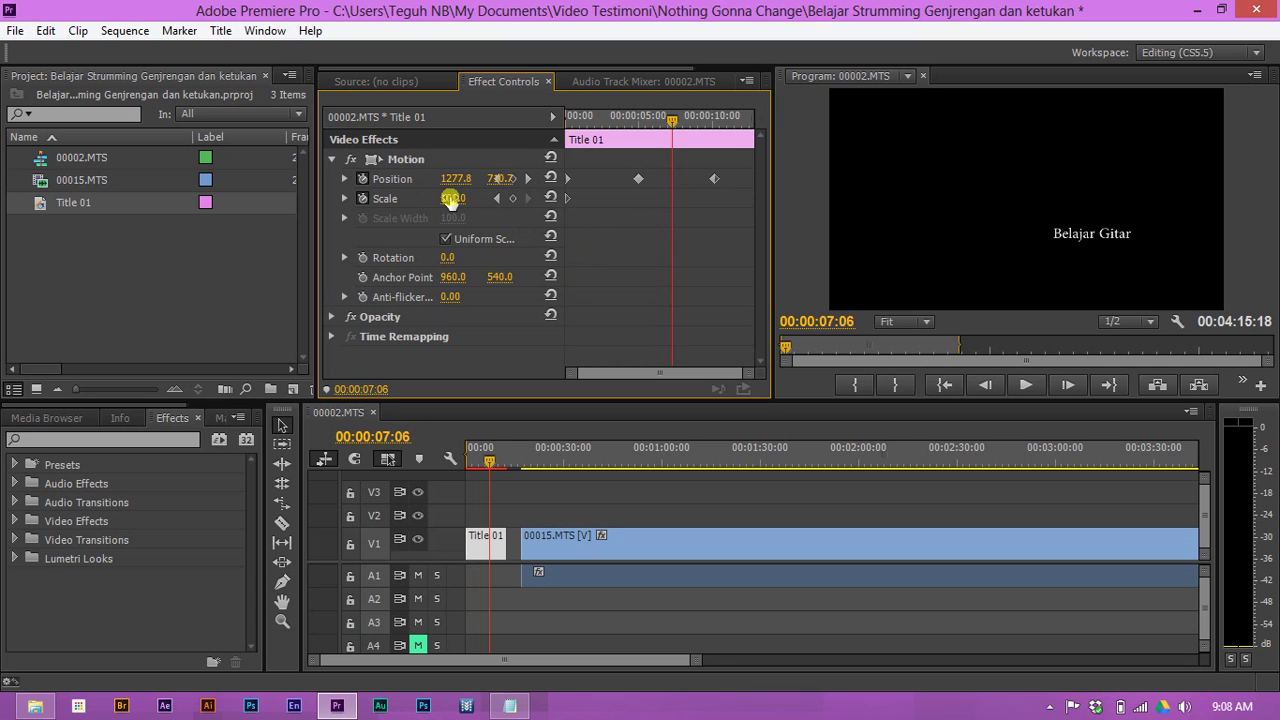
{"action": "left_click_drag", "start_coordinate": [453, 198], "coordinate": [512, 198]}
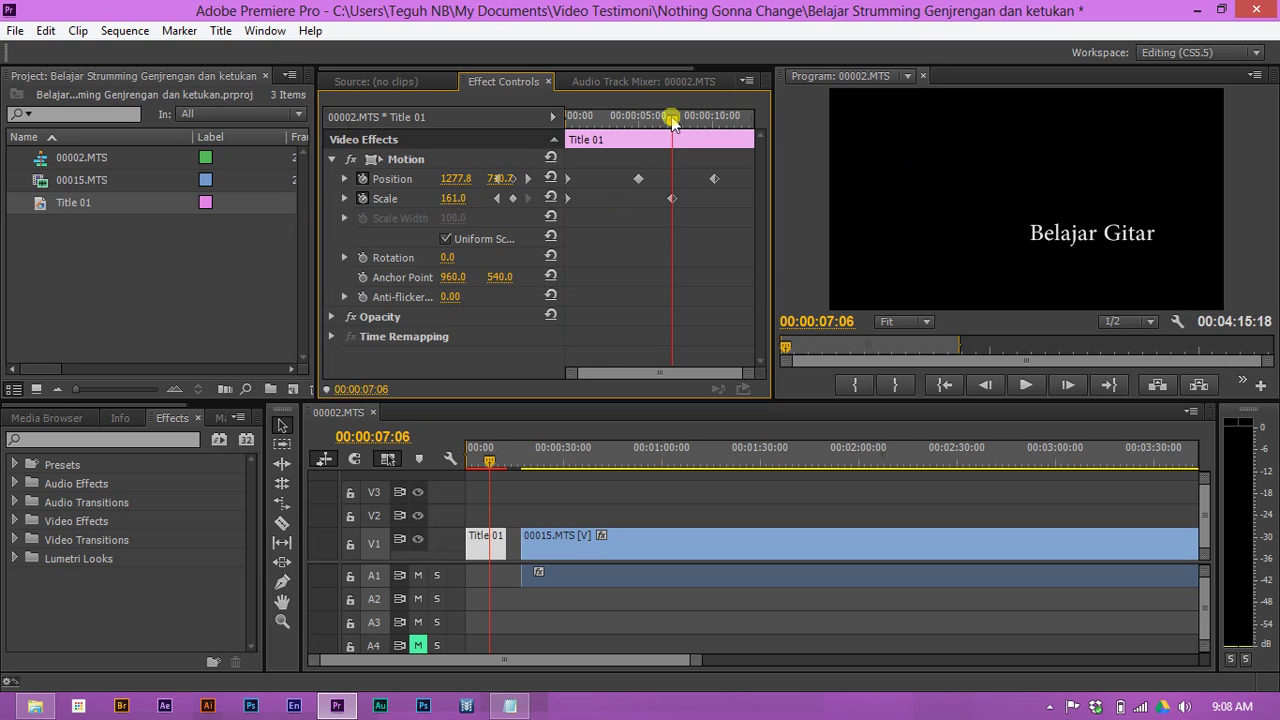
{"action": "left_click_drag", "start_coordinate": [670, 117], "coordinate": [662, 145]}
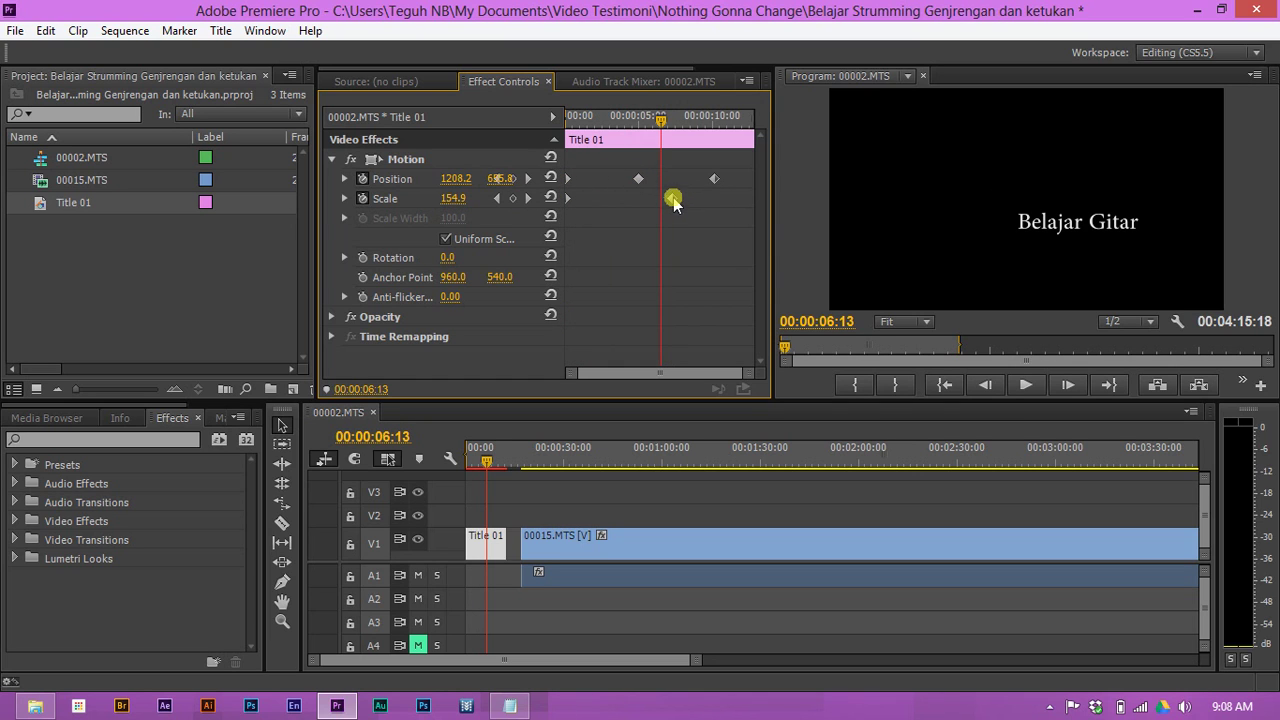
Animate the title's Rotation from 27° at the clip's start to 0° at 00:00:09:00
{"action": "left_click_drag", "start_coordinate": [663, 124], "coordinate": [566, 140]}
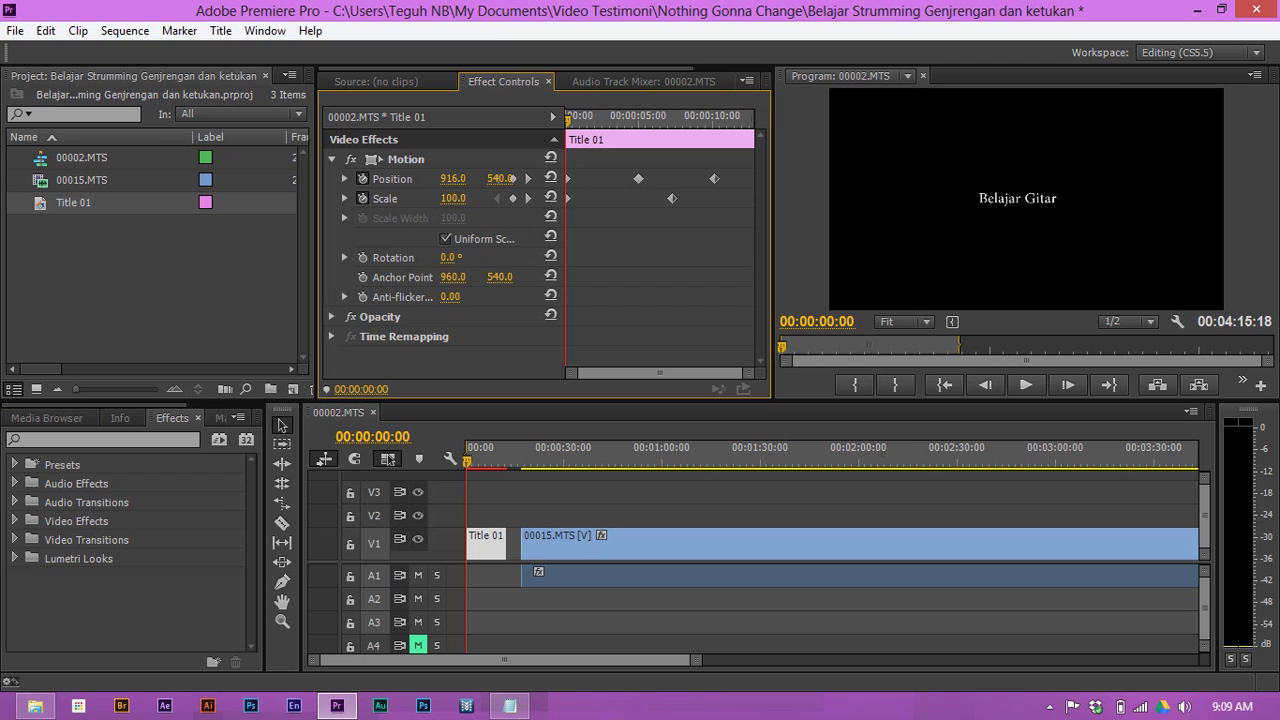
{"action": "mouse_move", "coordinate": [450, 257]}
{"action": "left_mouse_down"}
{"action": "mouse_move", "coordinate": [480, 257]}
{"action": "mouse_move", "coordinate": [458, 255]}
{"action": "left_mouse_up"}
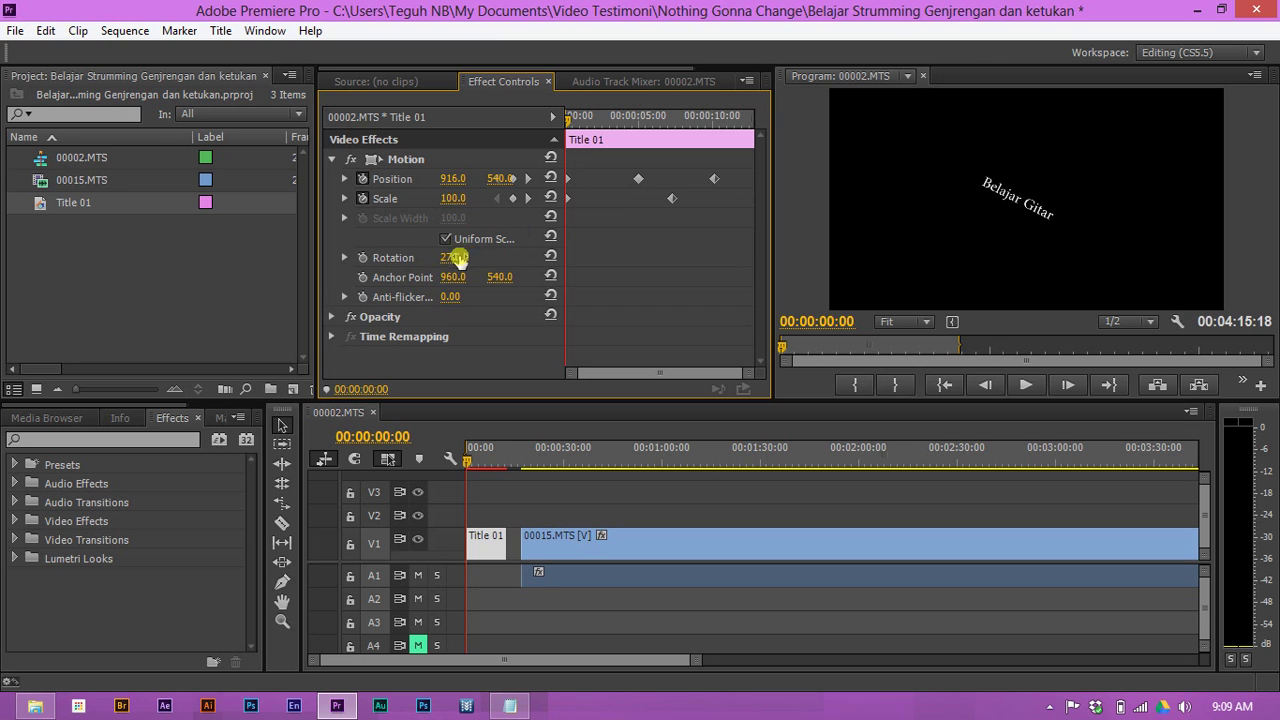
{"action": "left_click", "coordinate": [364, 258]}
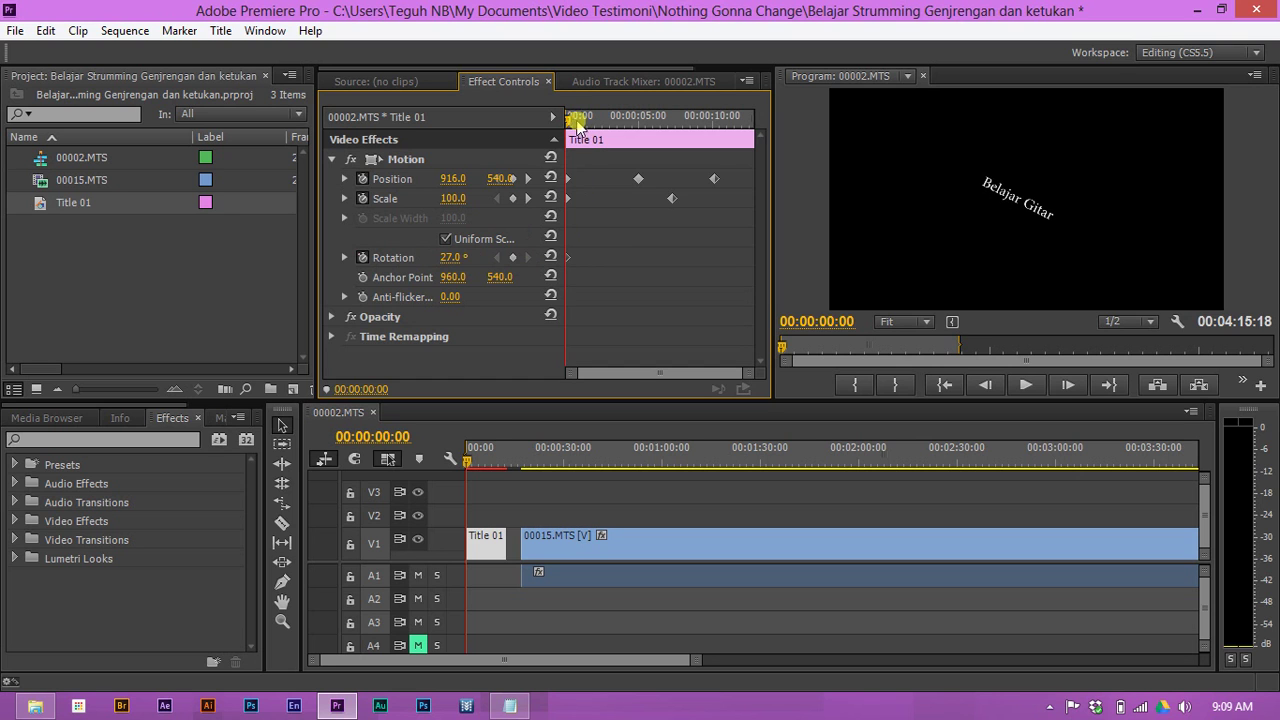
{"action": "left_click_drag", "start_coordinate": [568, 118], "coordinate": [663, 186]}
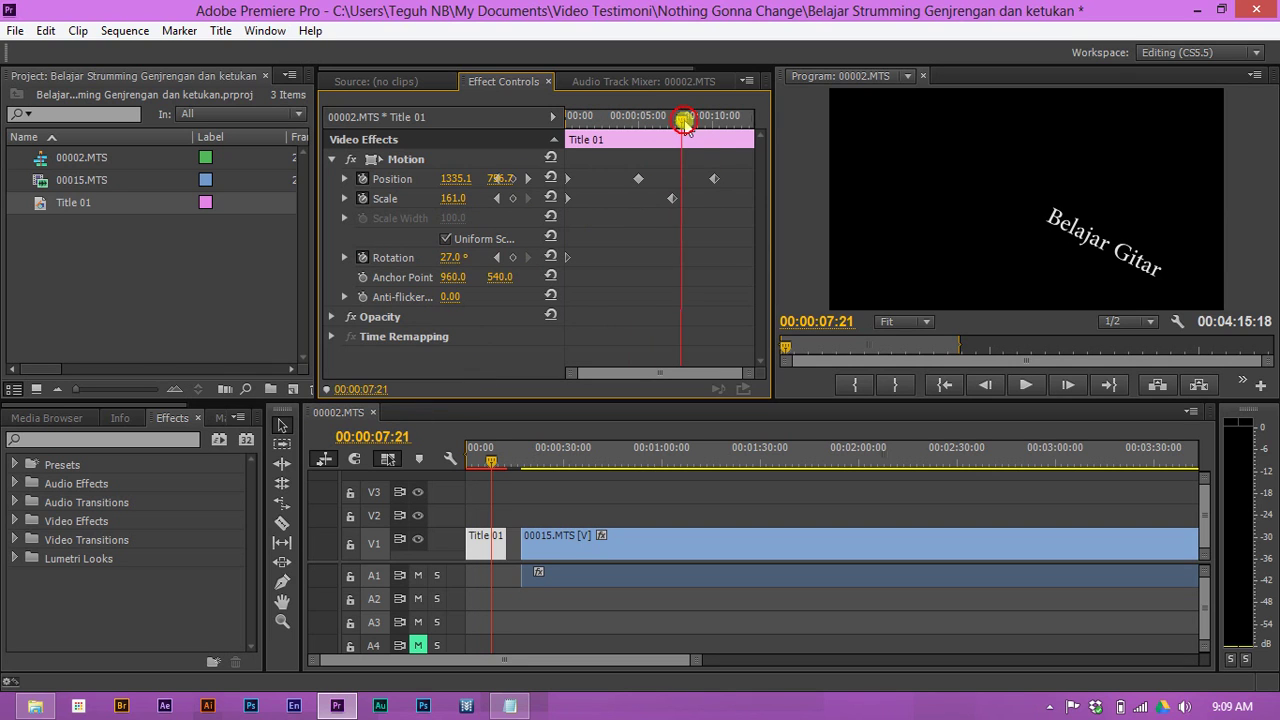
{"action": "left_click_drag", "start_coordinate": [684, 121], "coordinate": [700, 130]}
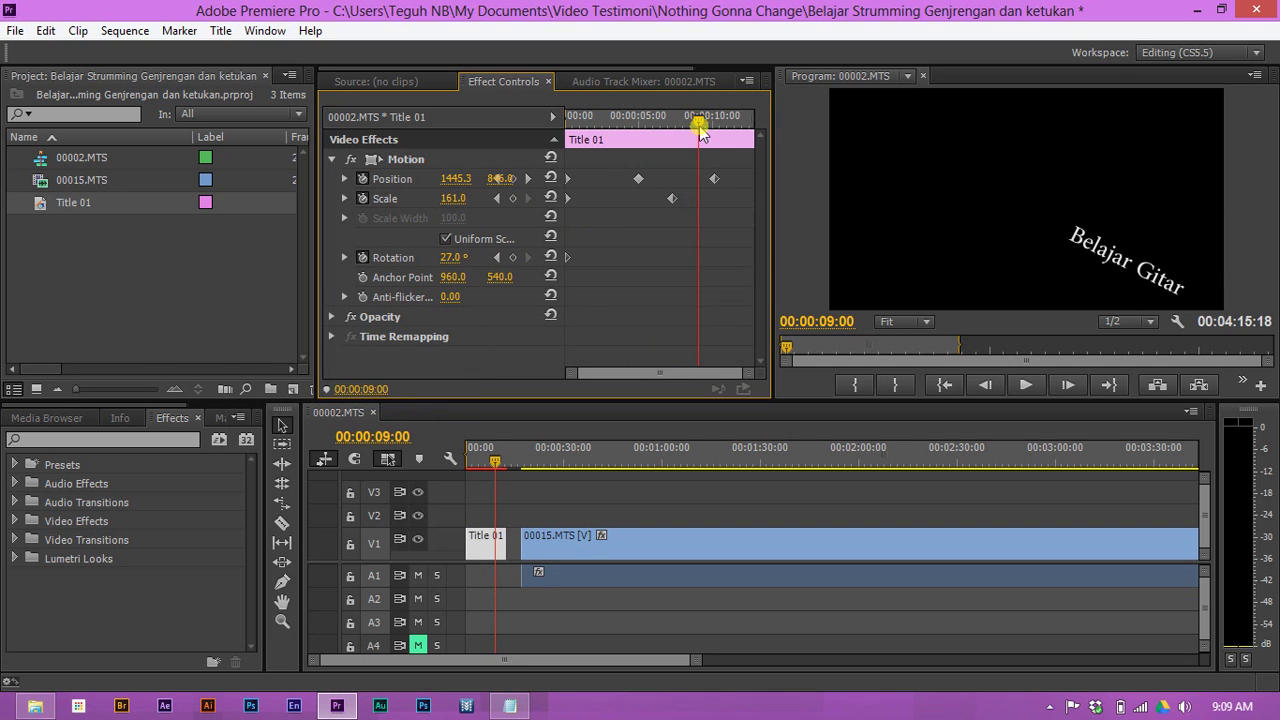
{"action": "left_click", "coordinate": [455, 257]}
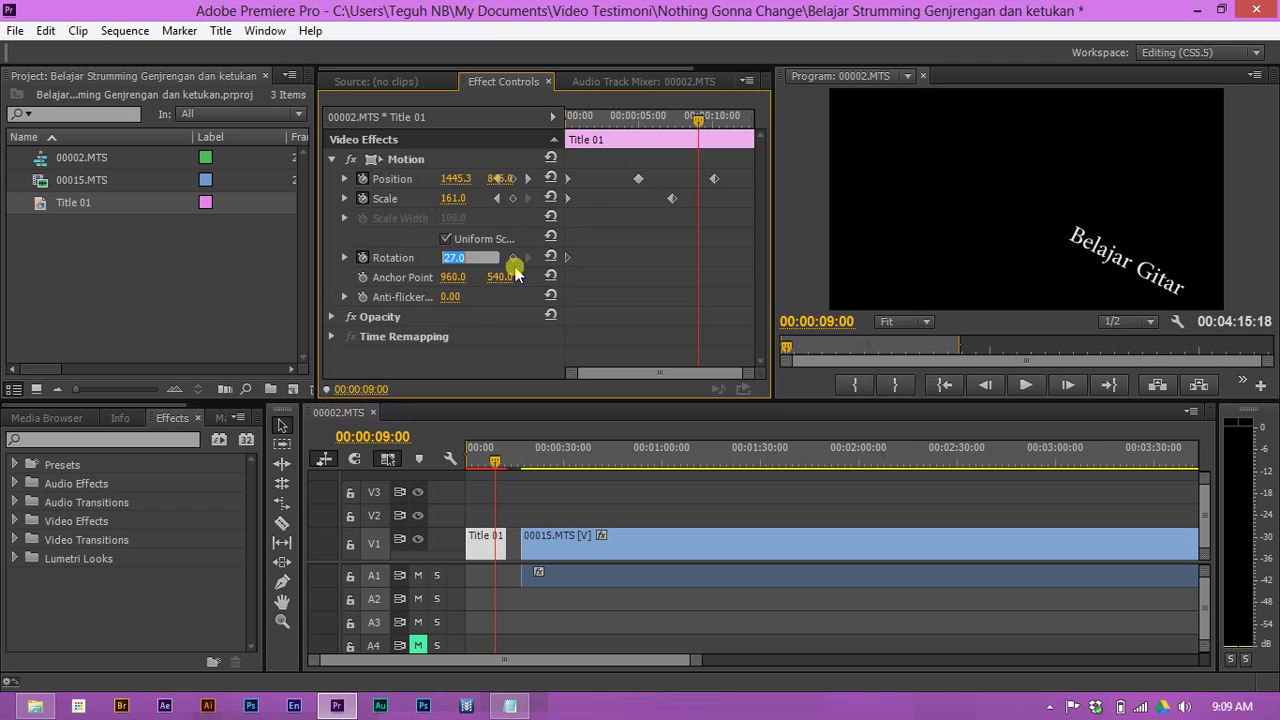
{"action": "left_click", "coordinate": [501, 229]}
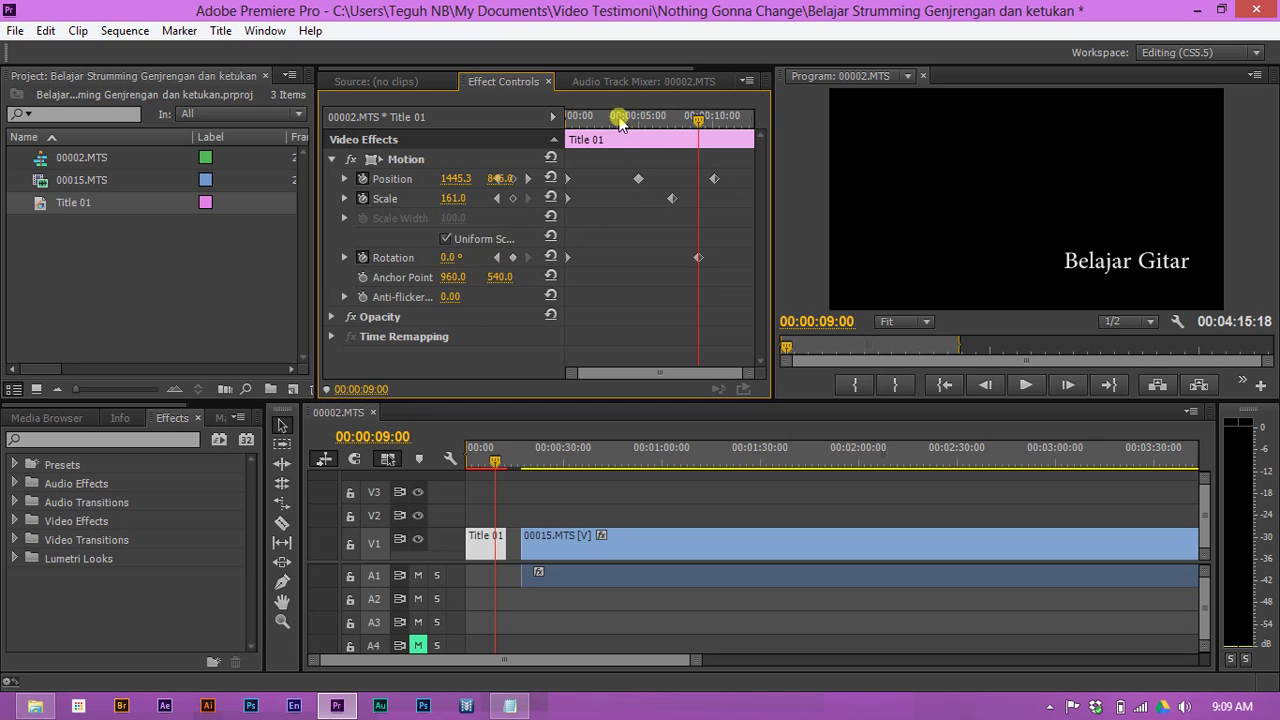
Play the sequence from the start to review the combined title animation, and return the playhead to the beginning
{"action": "left_click_drag", "start_coordinate": [621, 122], "coordinate": [551, 126]}
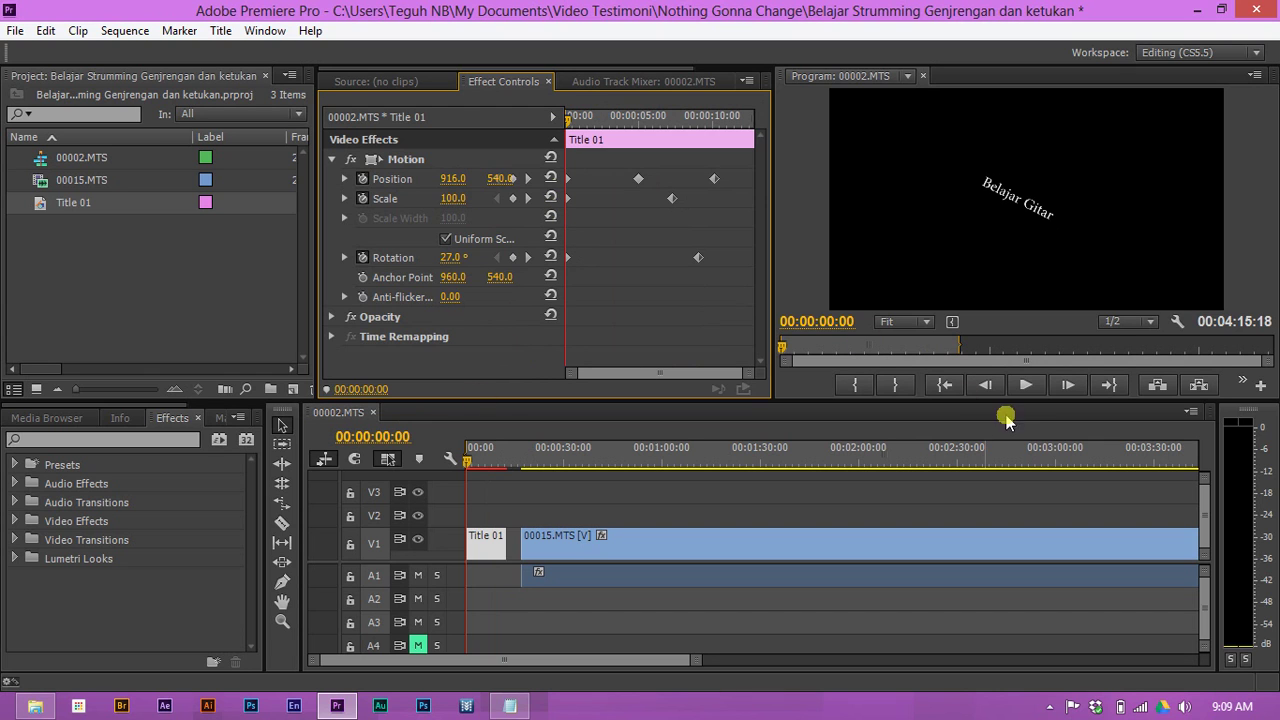
{"action": "left_click", "coordinate": [1027, 386]}
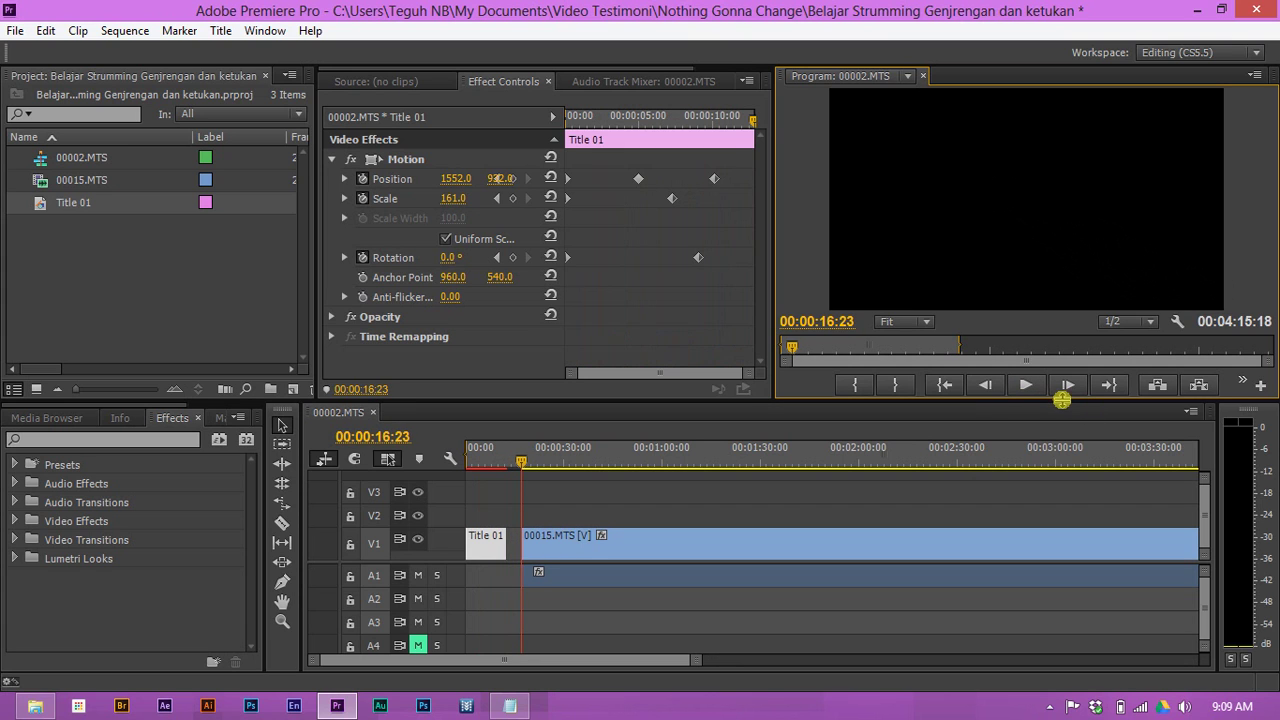
{"action": "left_click", "coordinate": [529, 461]}
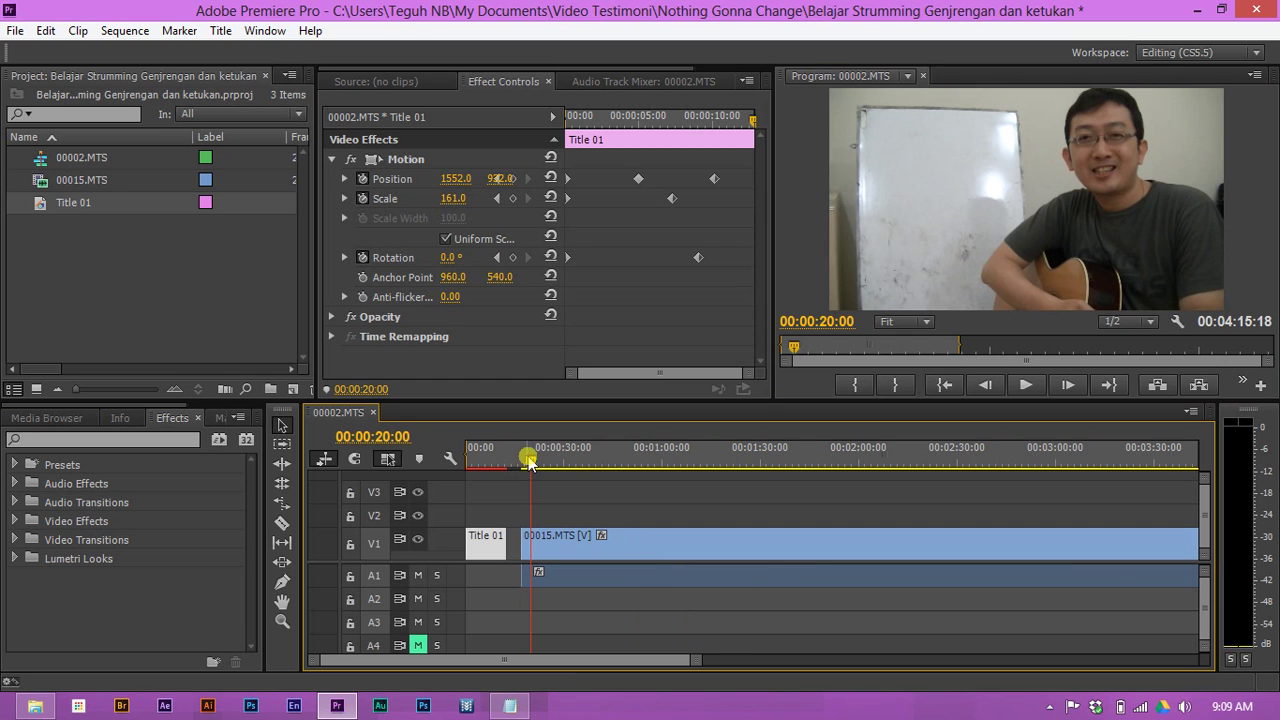
{"action": "left_click_drag", "start_coordinate": [523, 461], "coordinate": [457, 457]}
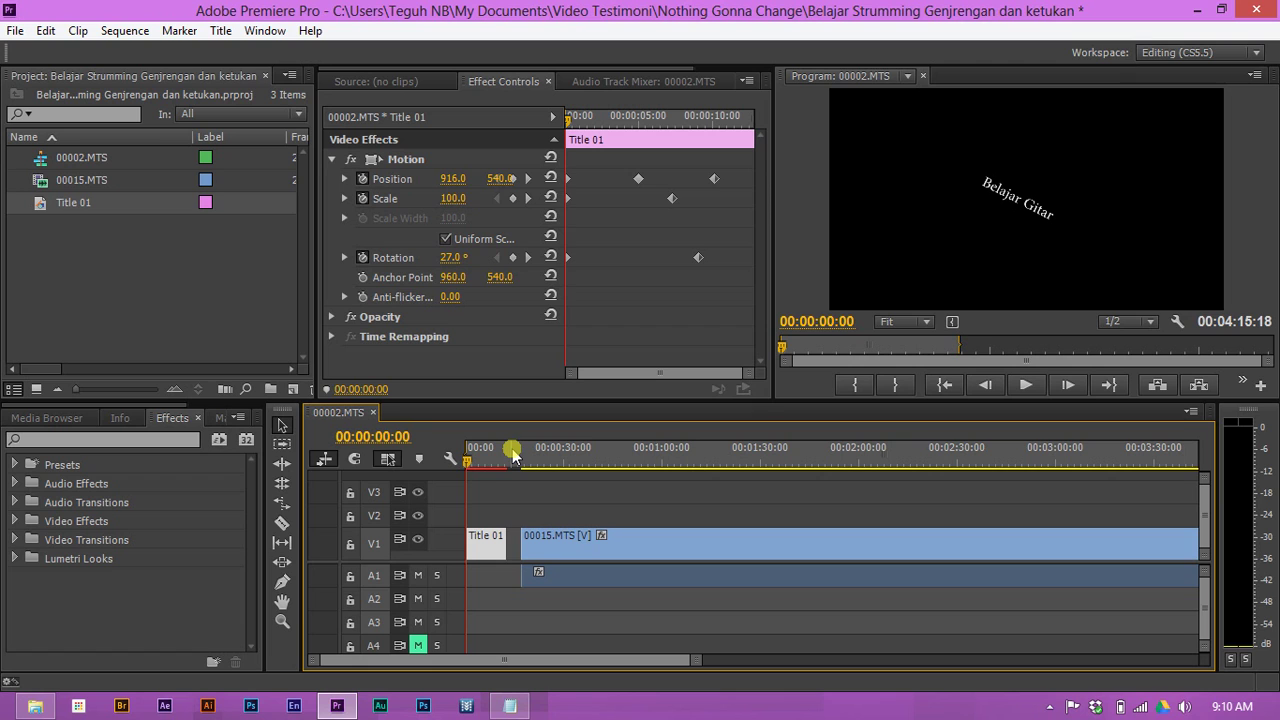
{"action": "left_click", "coordinate": [1052, 706]}
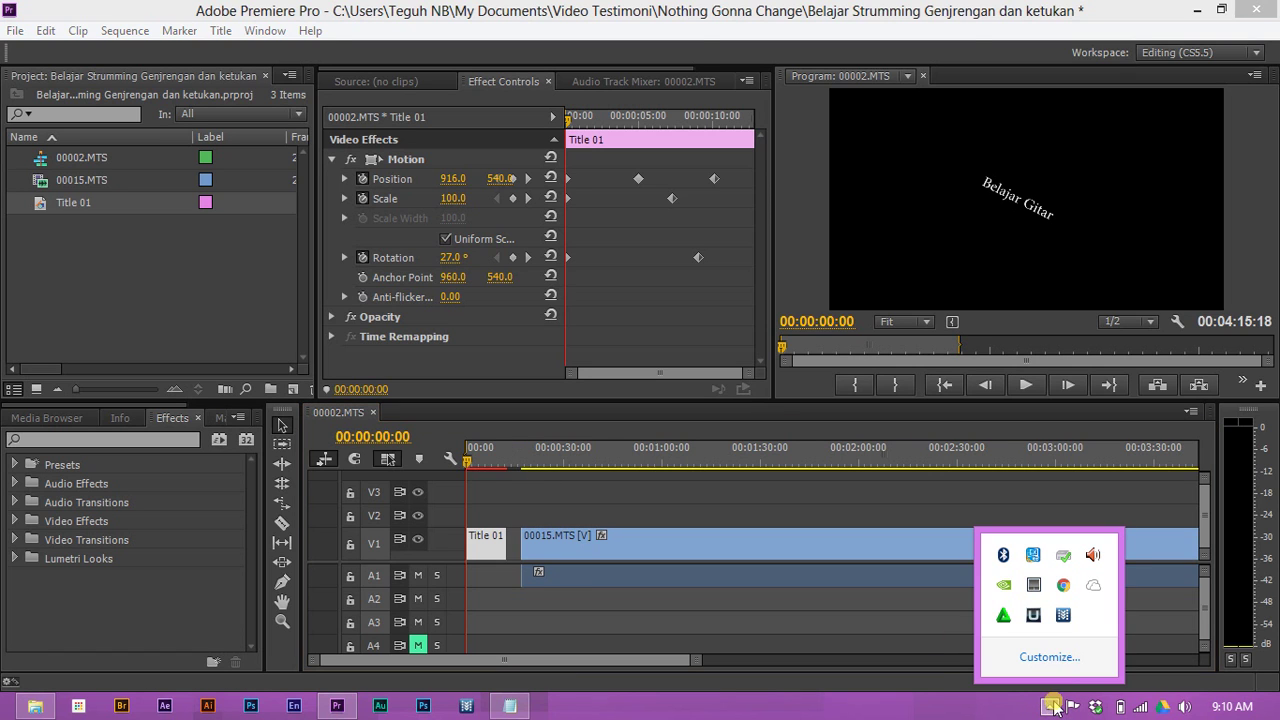
{"action": "right_click", "coordinate": [1066, 625]}
{"action": "left_click", "coordinate": [990, 545]}
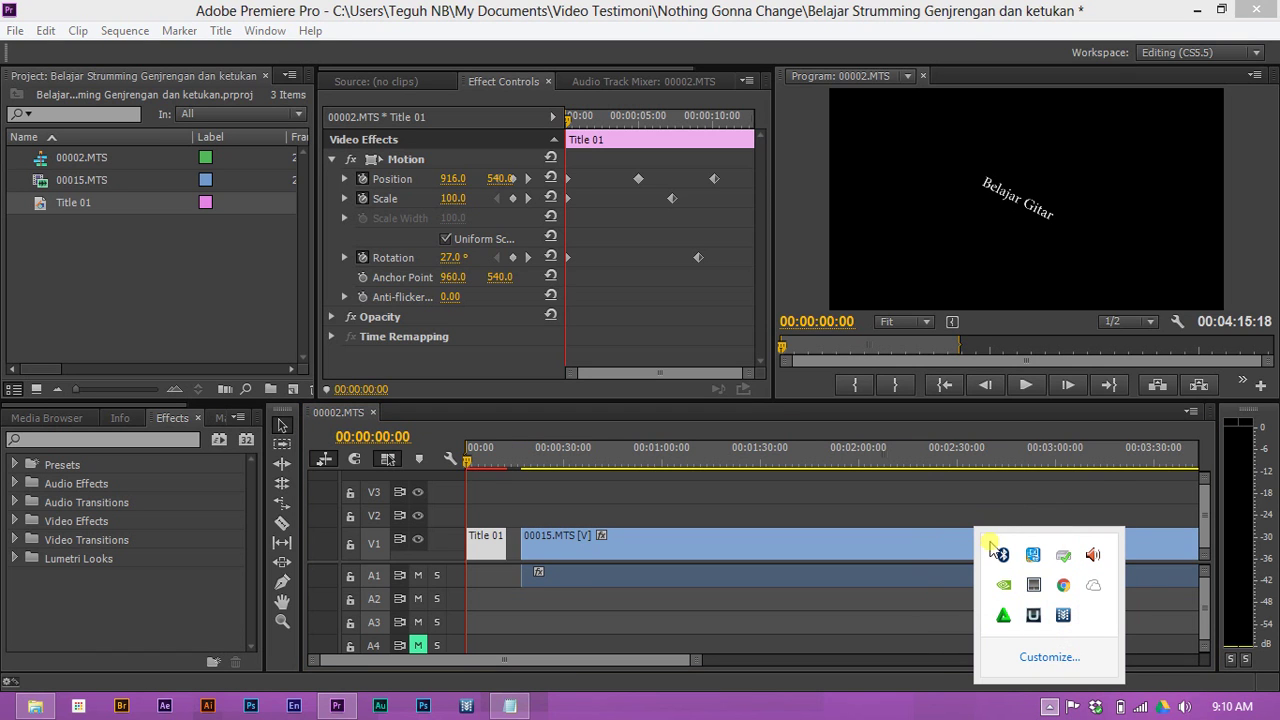